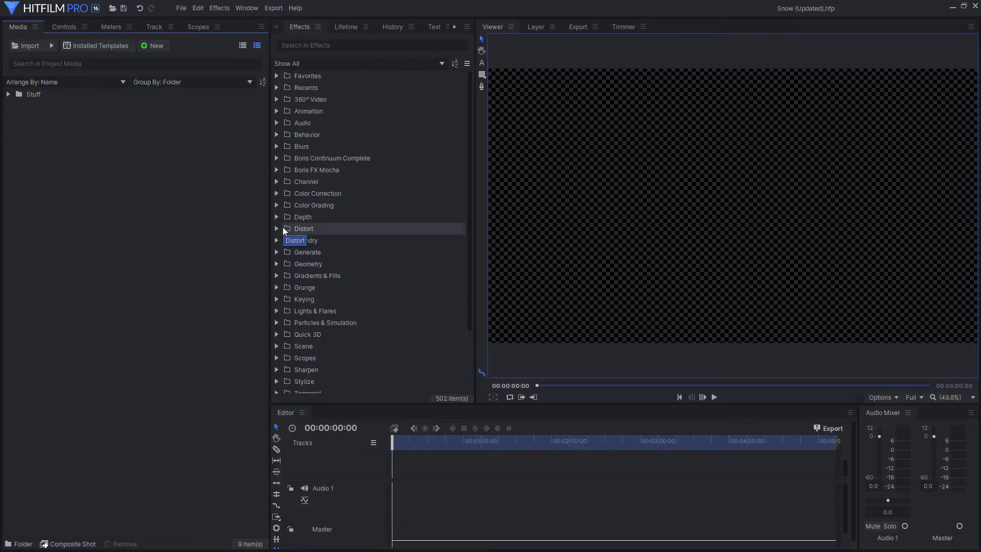
Create a new composite shot named 'Snow' with a duration of 00:00:10:00.
left_click(160, 49)
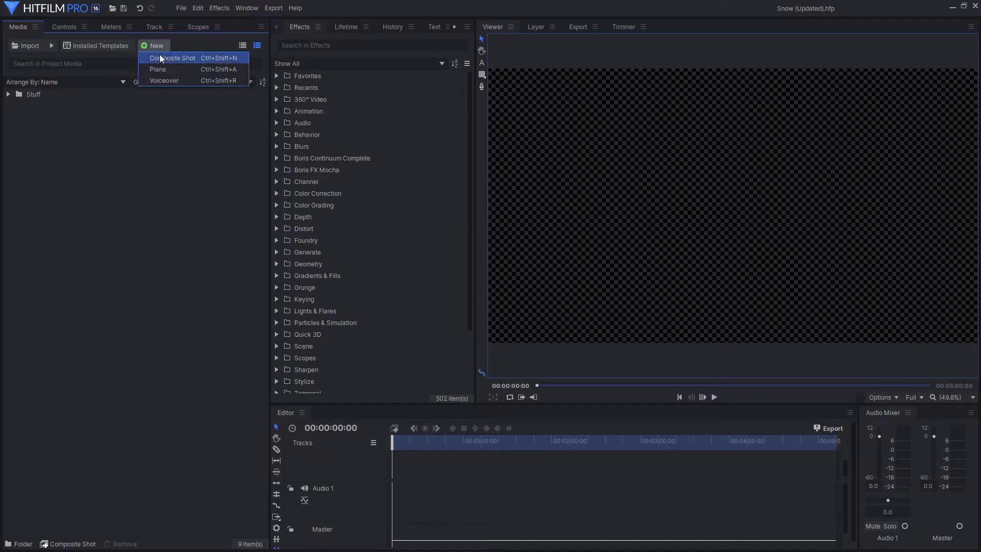
left_click(159, 55)
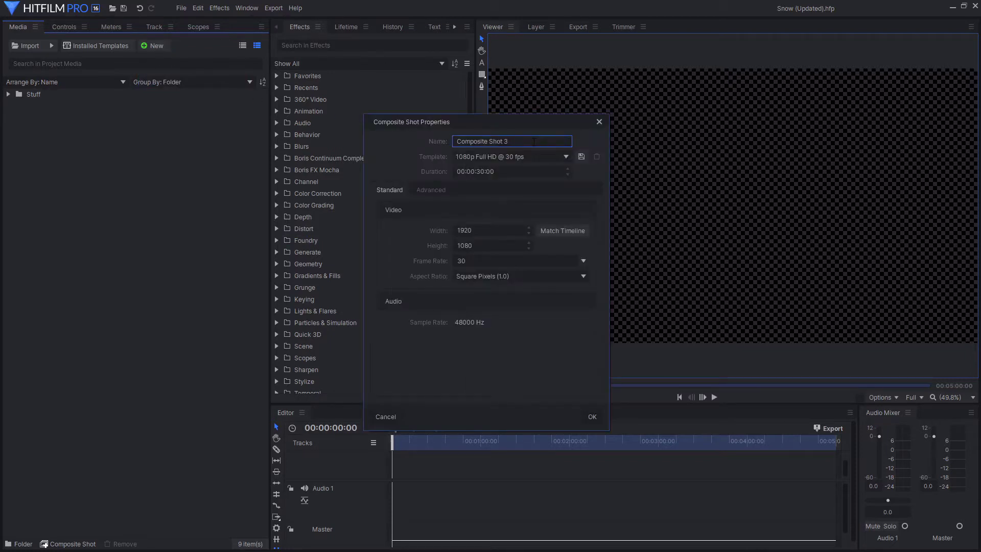
left_click_drag(534, 141, 361, 138)
type("Snow")
left_click(478, 172)
type("10")
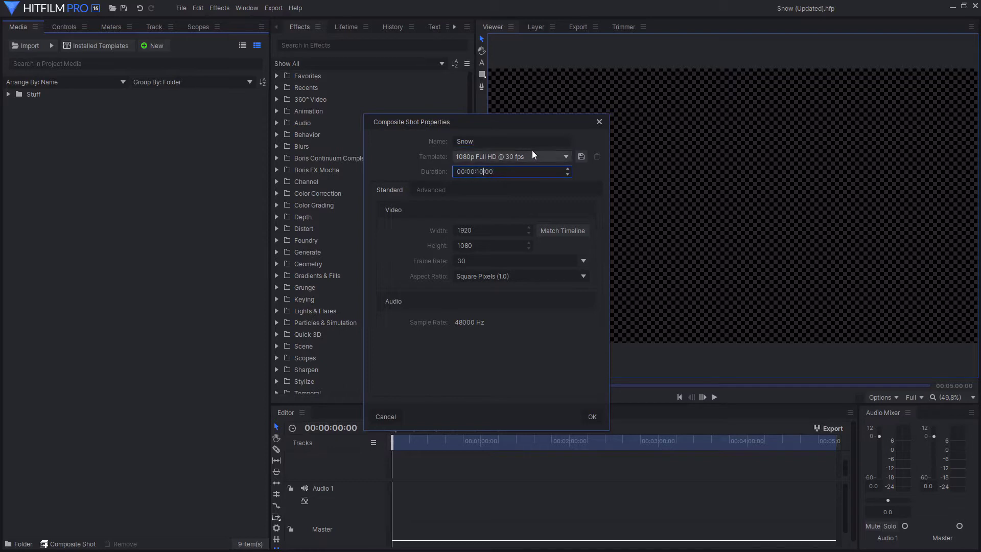
left_click(593, 415)
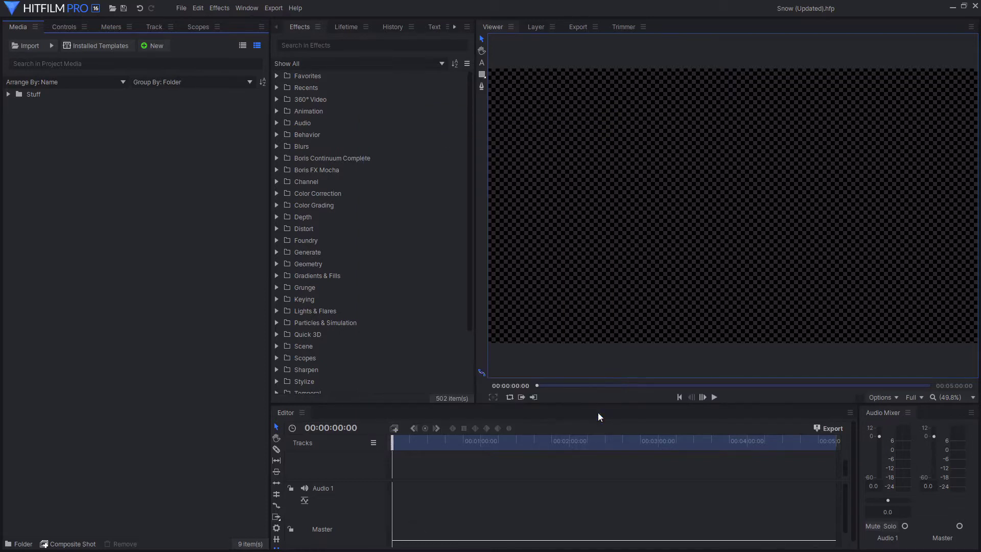
Enlarge the timeline and add the Particle Simulator effect, found by searching 'particle', as a layer.
left_click_drag(514, 410, 514, 372)
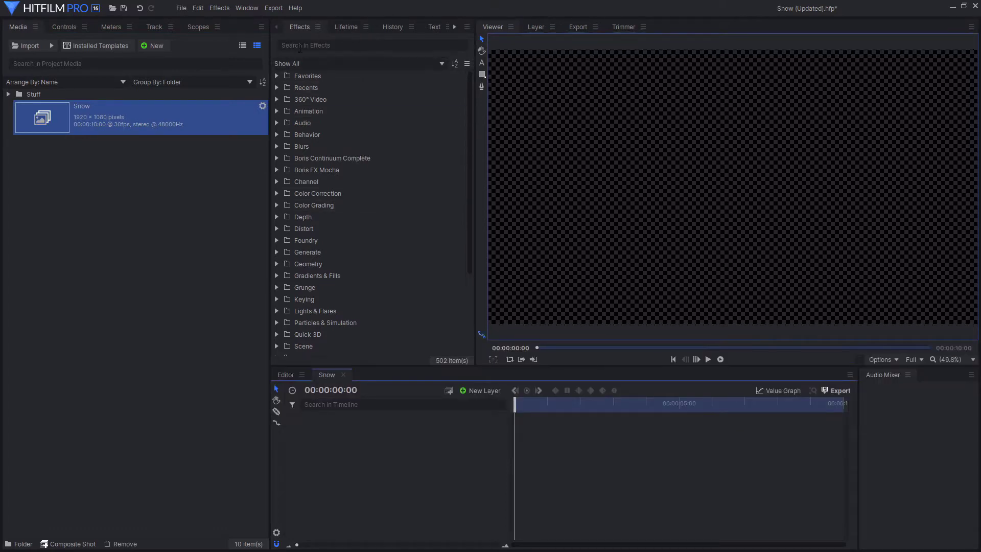
left_click(314, 41)
type("particle")
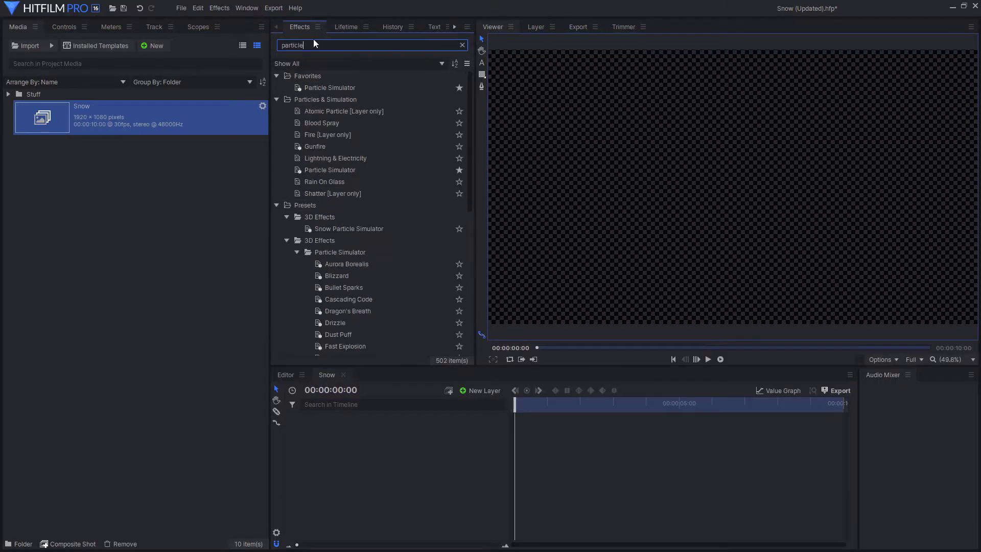
left_click(348, 88)
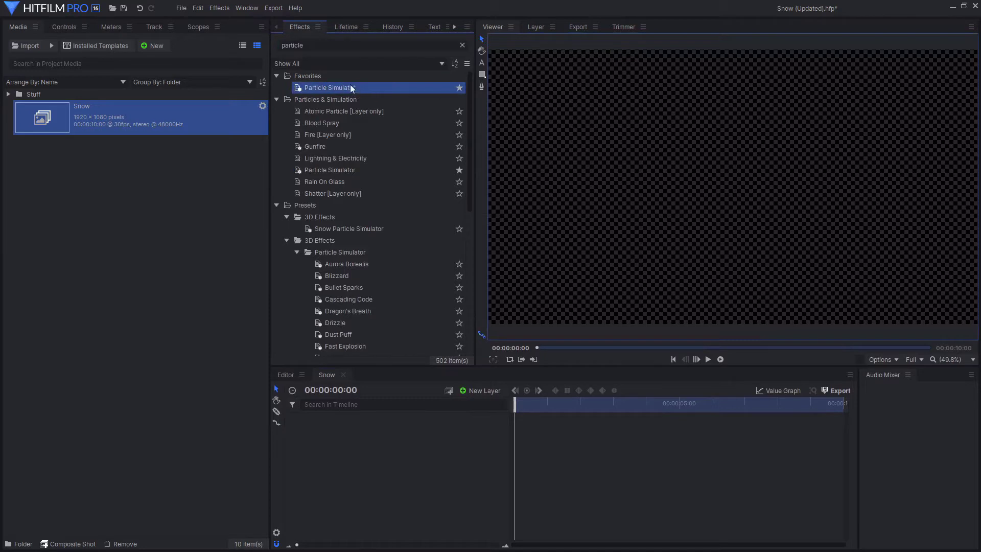
left_click_drag(351, 87, 404, 448)
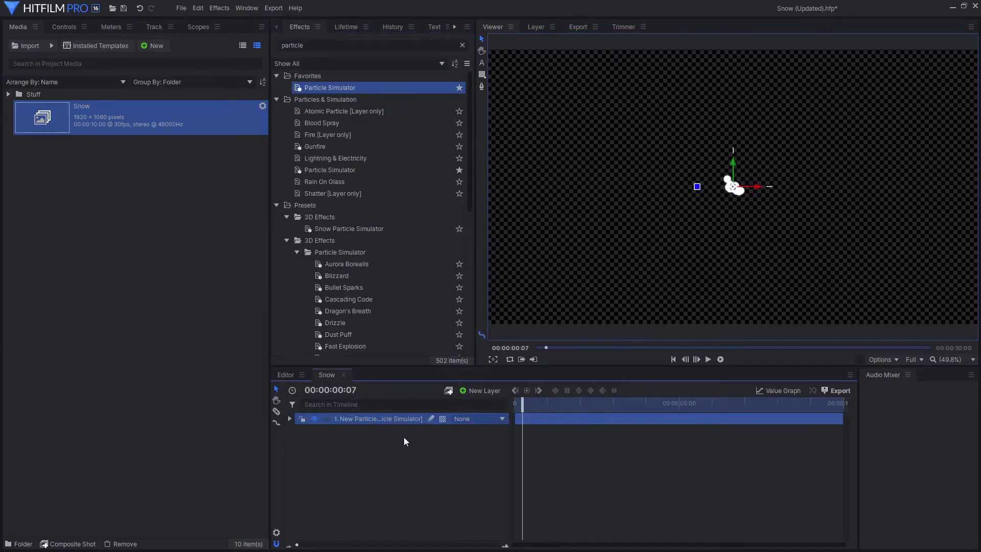
Select the Particle Simulator layer and scrub ahead to 00:00:01:23 to see particles.
left_click(400, 446)
left_click(388, 417)
left_click(388, 443)
left_click(406, 417)
left_click_drag(523, 403, 573, 406)
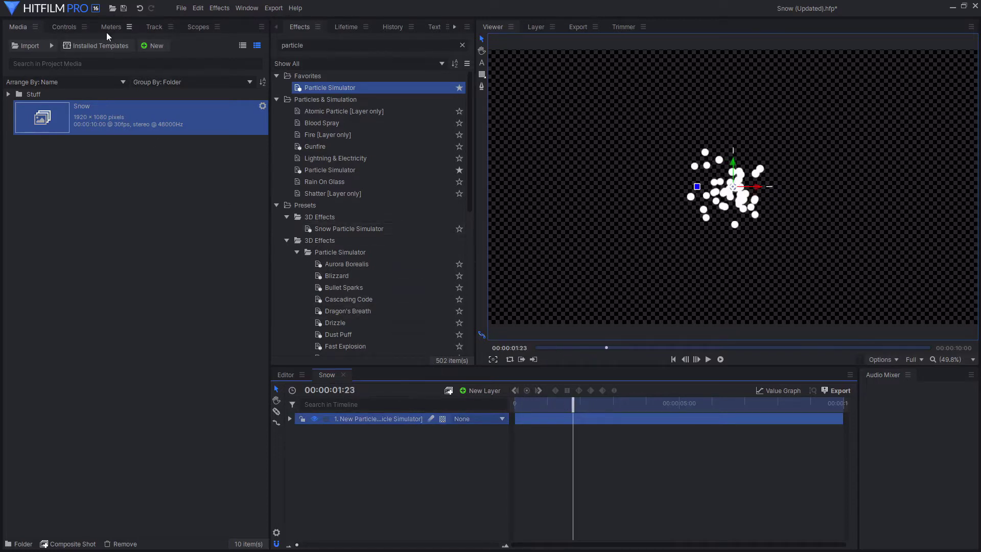
Show the particle layer's Controls and locate the Emitters settings group.
left_click(65, 28)
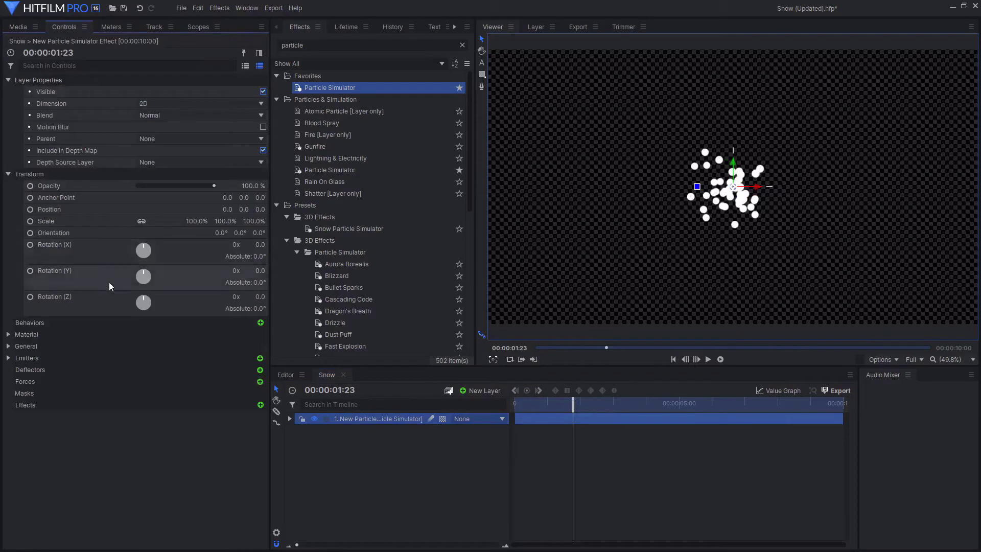
left_click(43, 333)
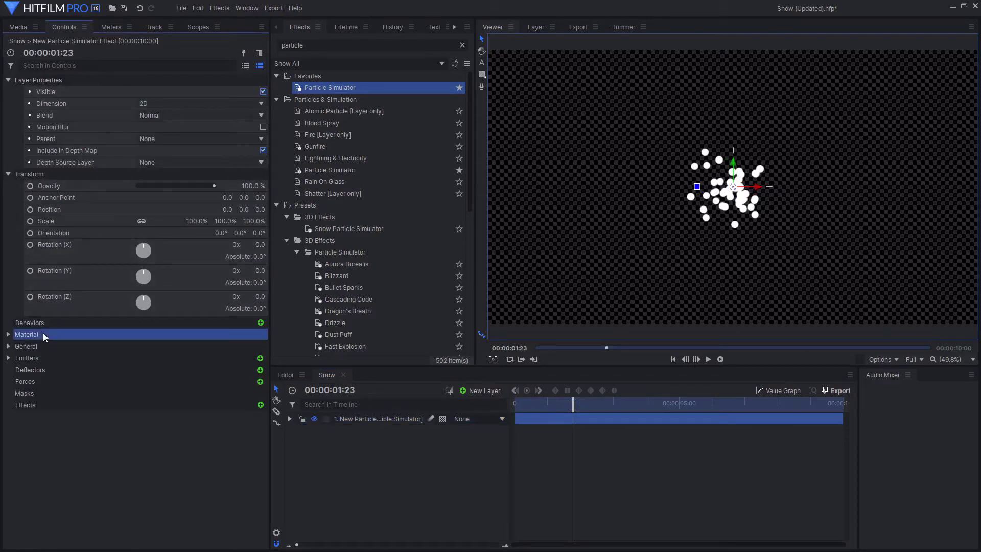
left_click(10, 358)
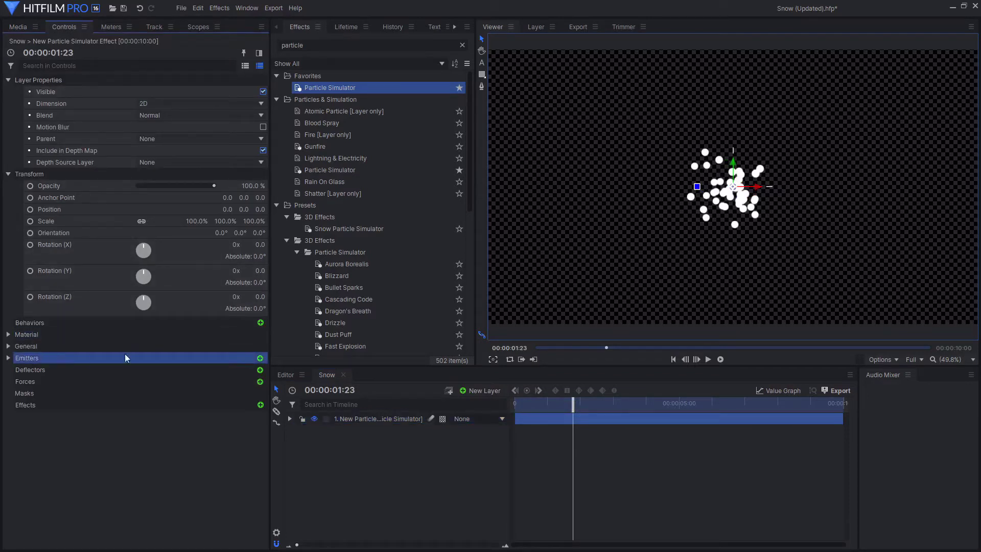
left_click(358, 419)
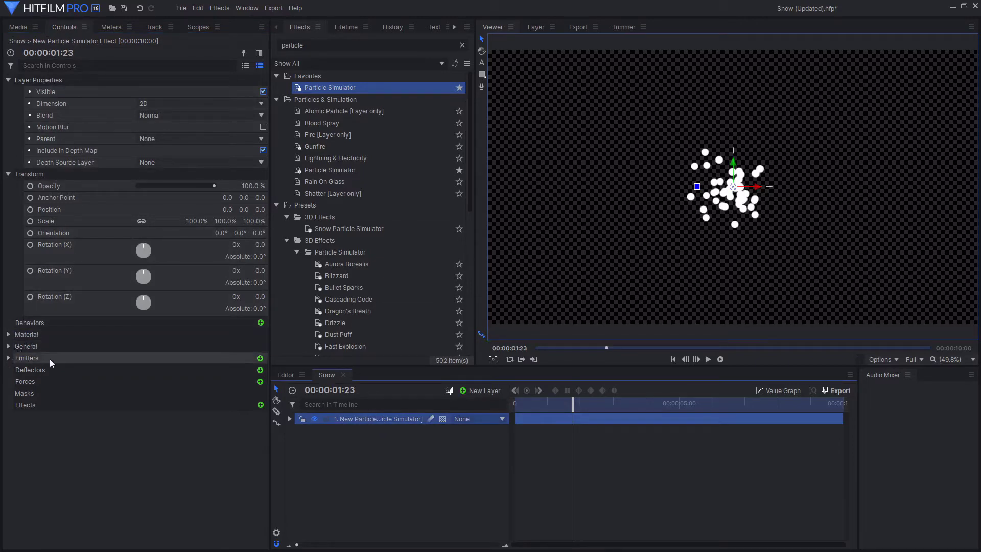
Change the emitter Shape to Quad and expand its shape settings.
left_click(9, 358)
left_click(56, 380)
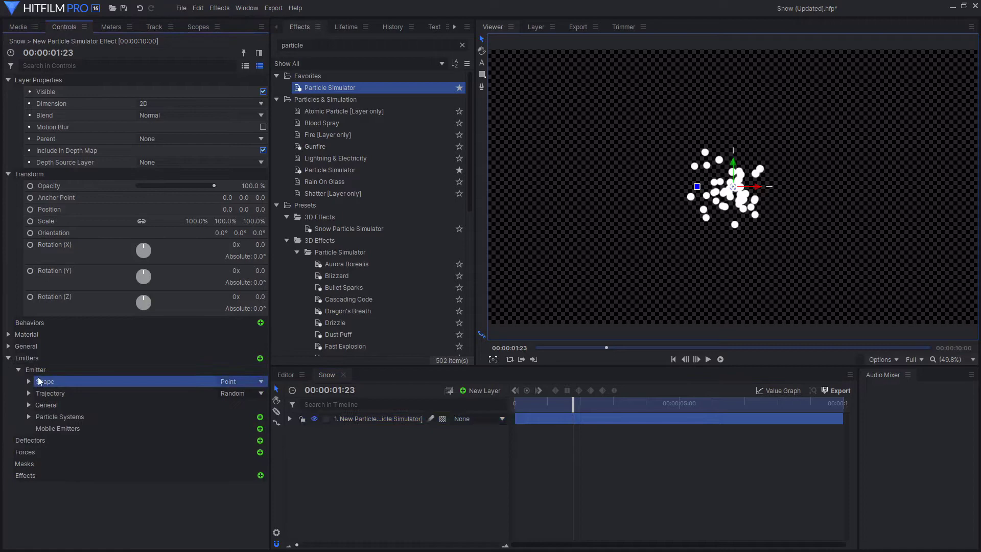
left_click(243, 381)
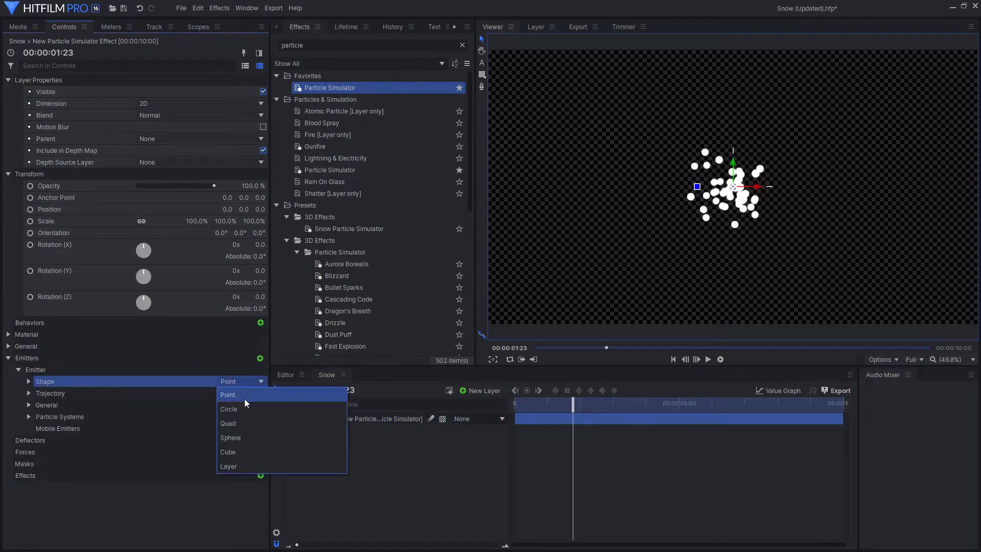
left_click(235, 425)
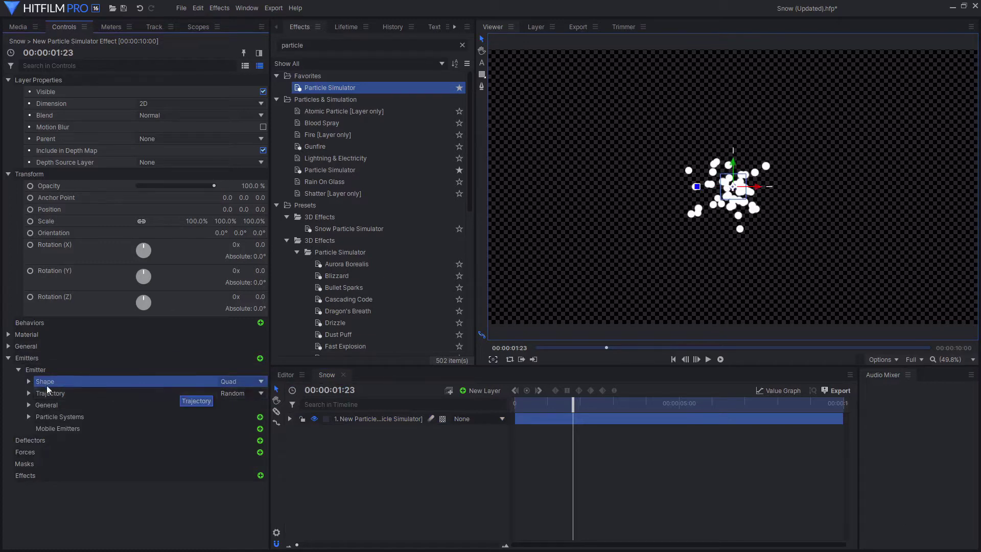
left_click(29, 382)
scroll(200, 381, "down", 3)
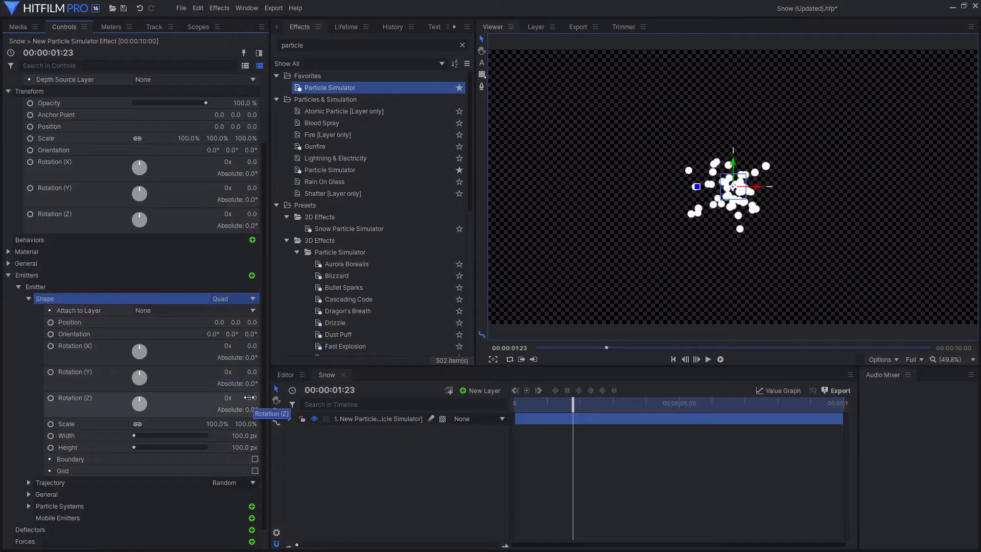
Set the quad emitter's Width to 1920 px and drag its Height to about 1072 px.
left_click(66, 436)
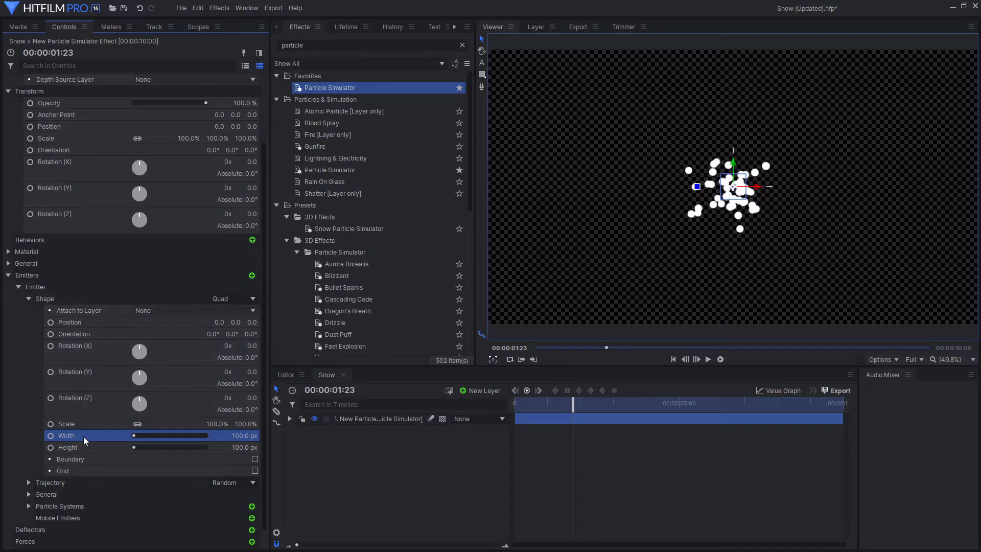
left_click_drag(217, 438, 971, 439)
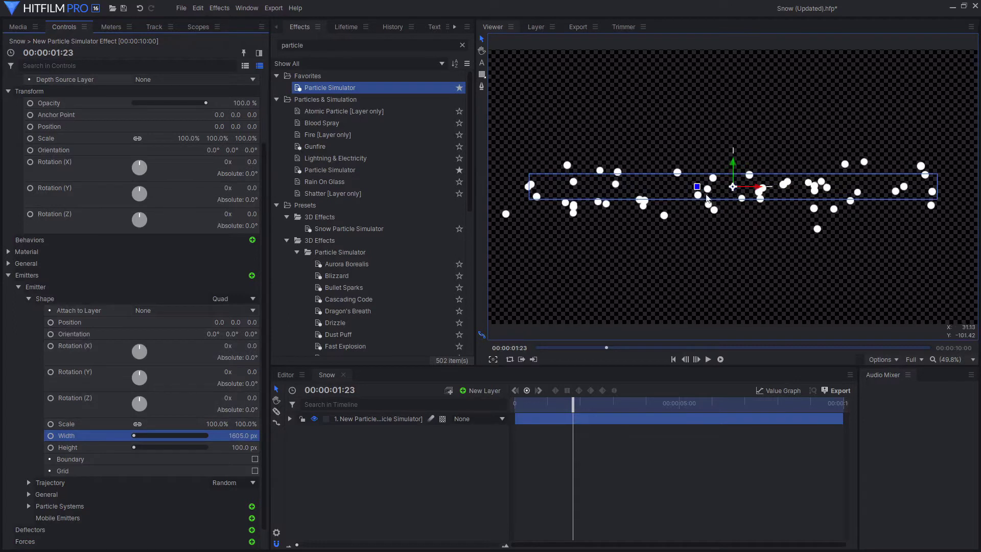
left_click_drag(169, 435, 330, 436)
left_click(258, 435)
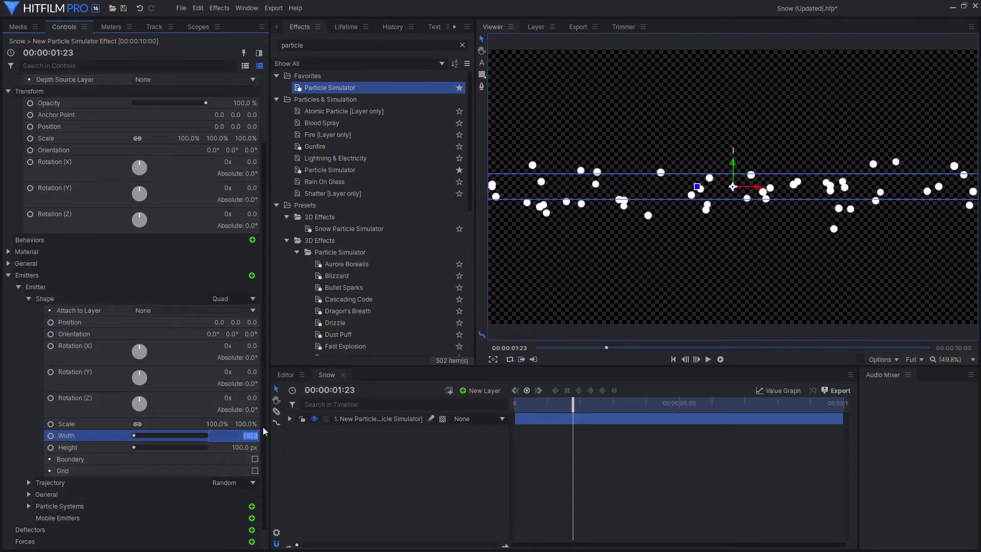
type("1920")
key("Return")
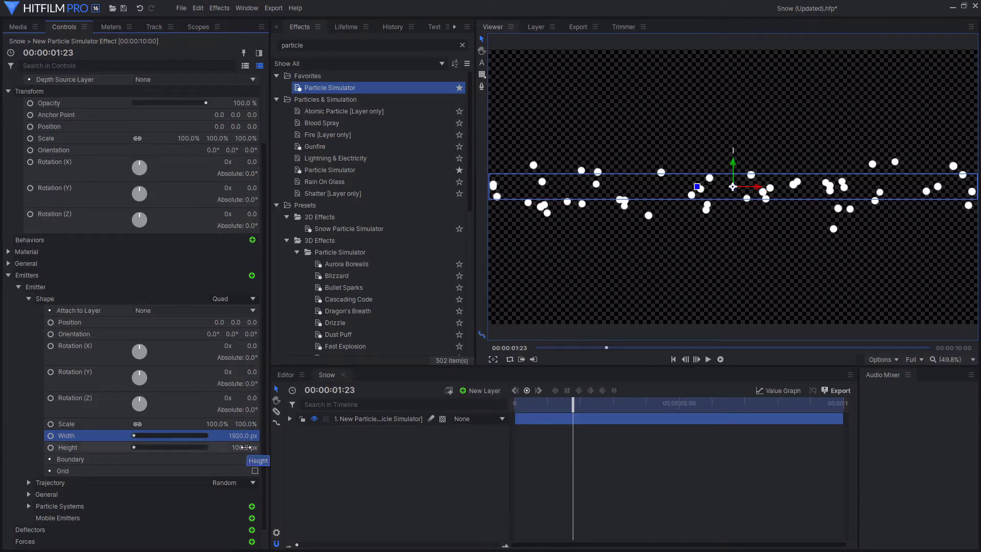
left_click_drag(244, 447, 334, 447)
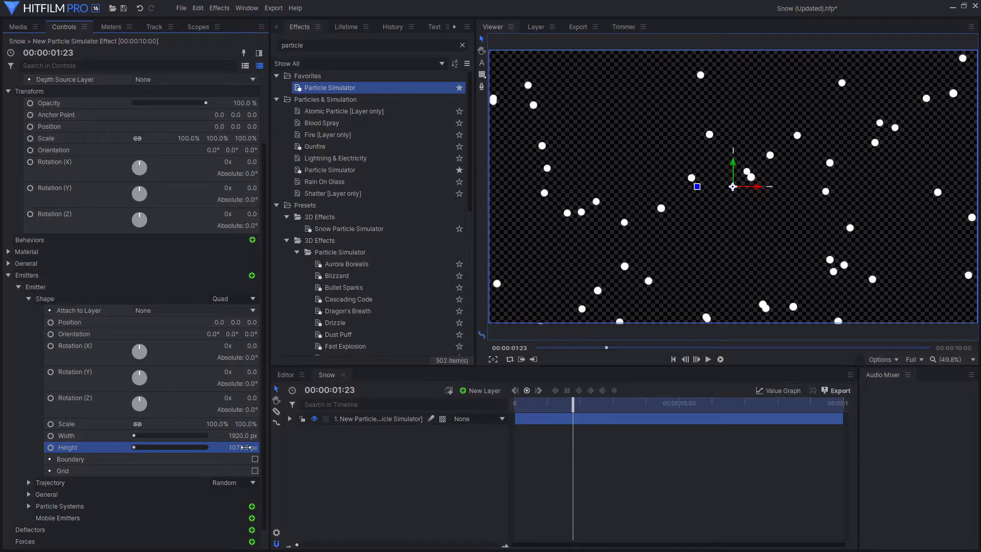
Rotate the emitter 90° on the X axis.
left_click(85, 405)
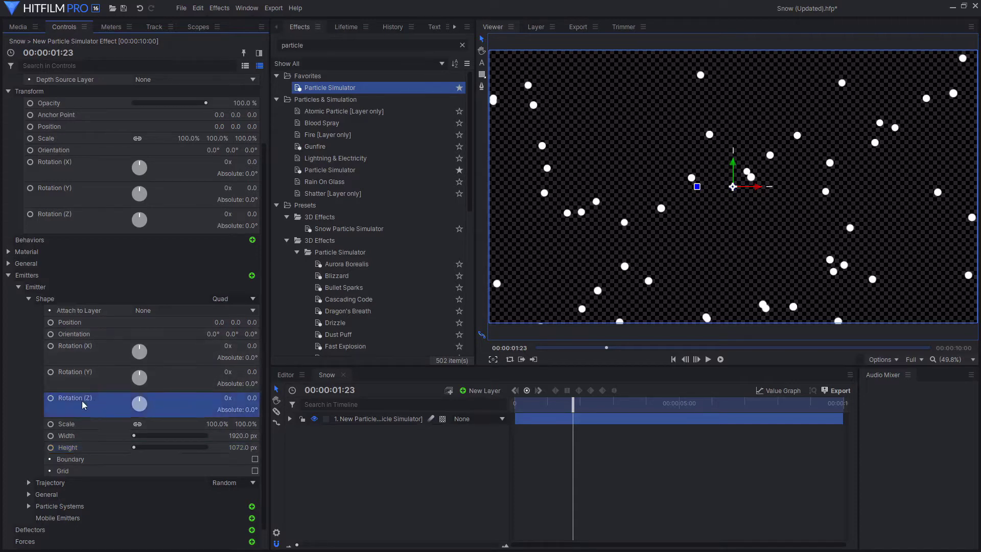
left_click_drag(250, 346, 327, 314)
type("90")
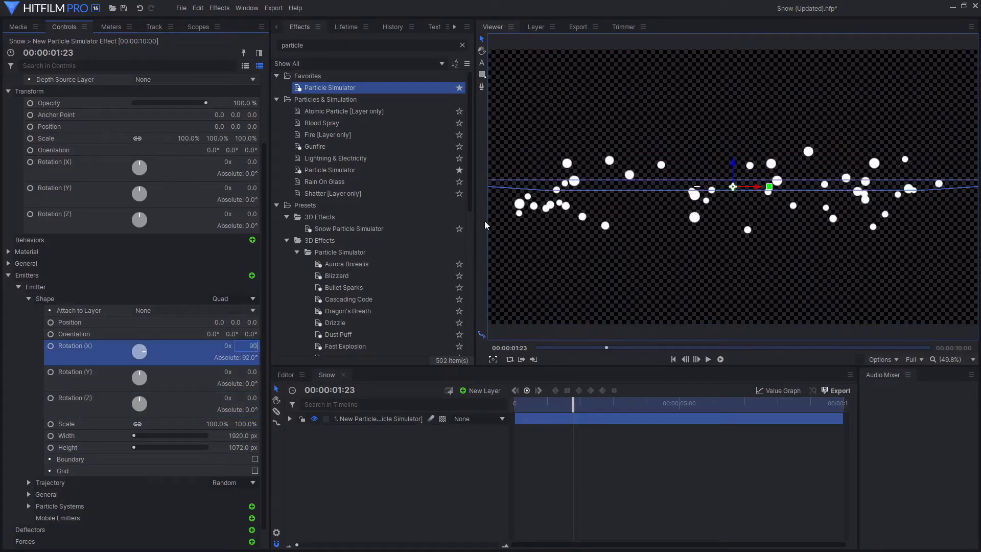
key("Return")
Raise the emitter to Y 695.2 near the frame top, checking particles around 4 seconds.
left_click_drag(733, 162, 716, 43)
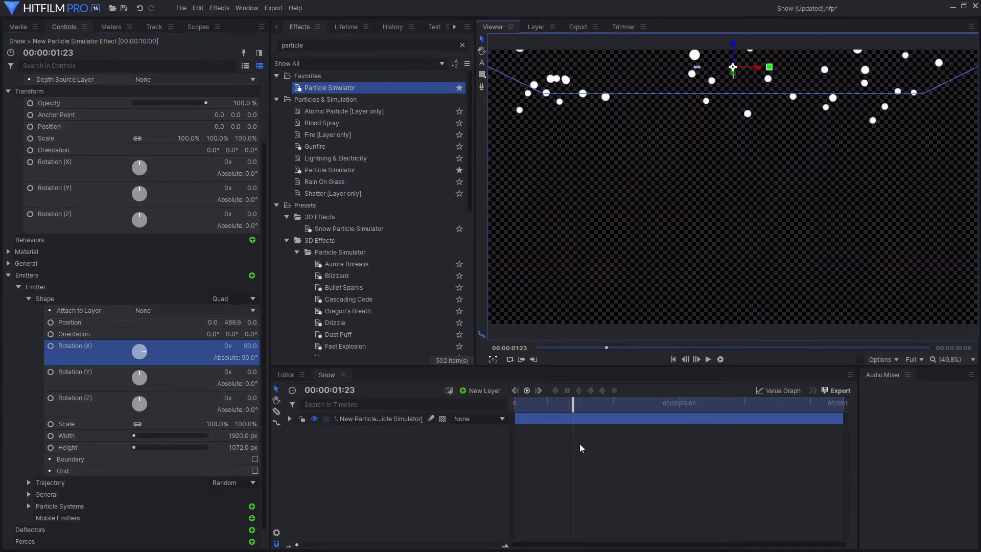
left_click_drag(580, 404, 647, 404)
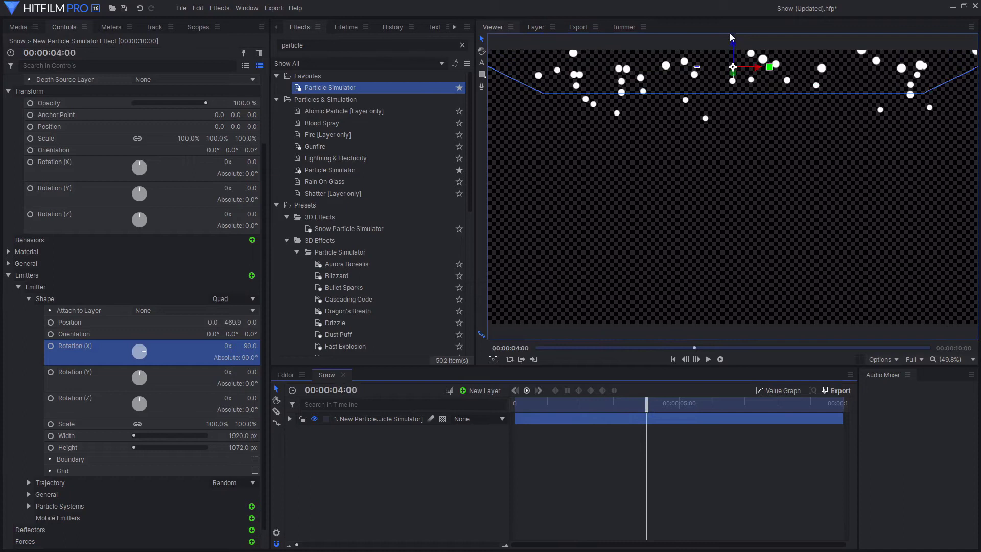
left_click_drag(731, 44, 734, 210)
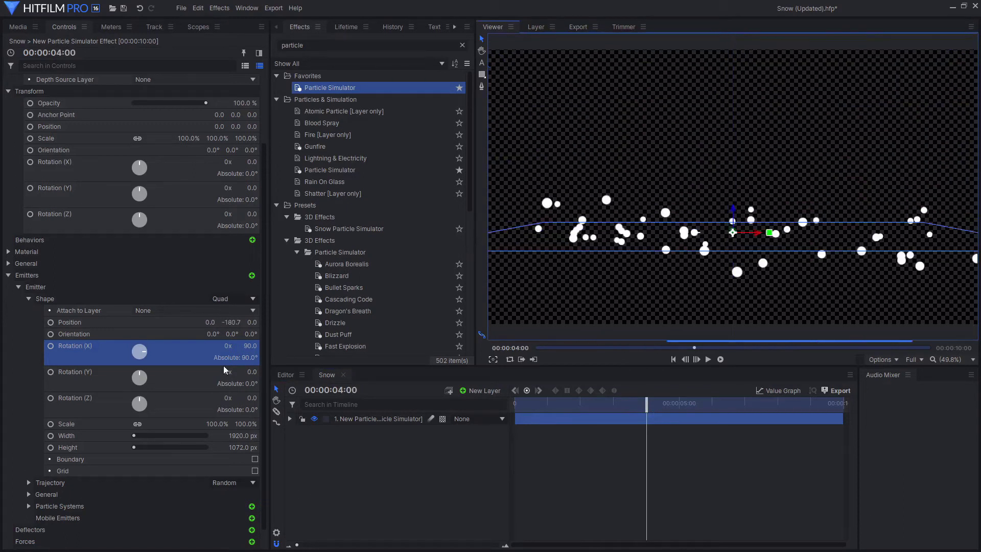
left_click_drag(232, 322, 309, 322)
left_click_drag(566, 405, 650, 426)
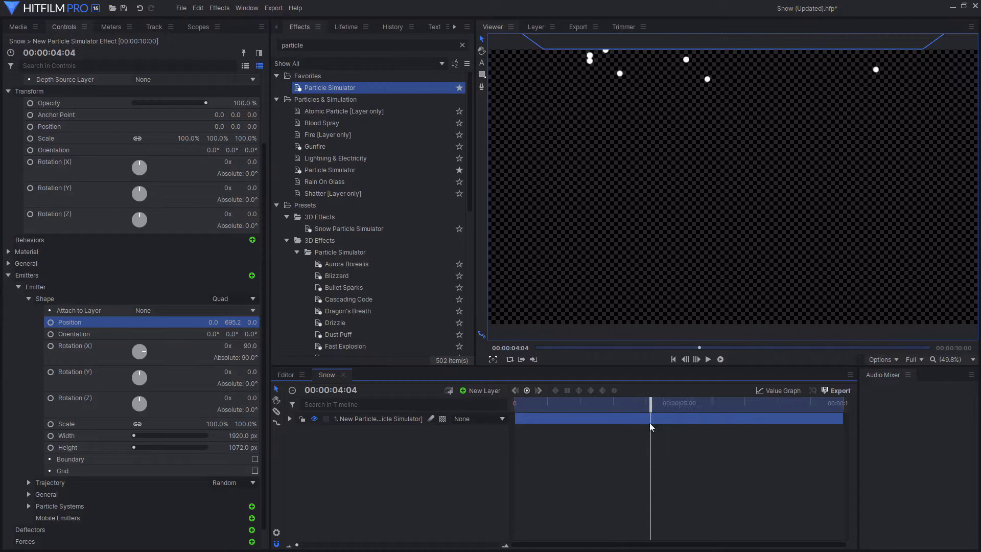
Set the particle Movement Speed to 0.
left_click(31, 300)
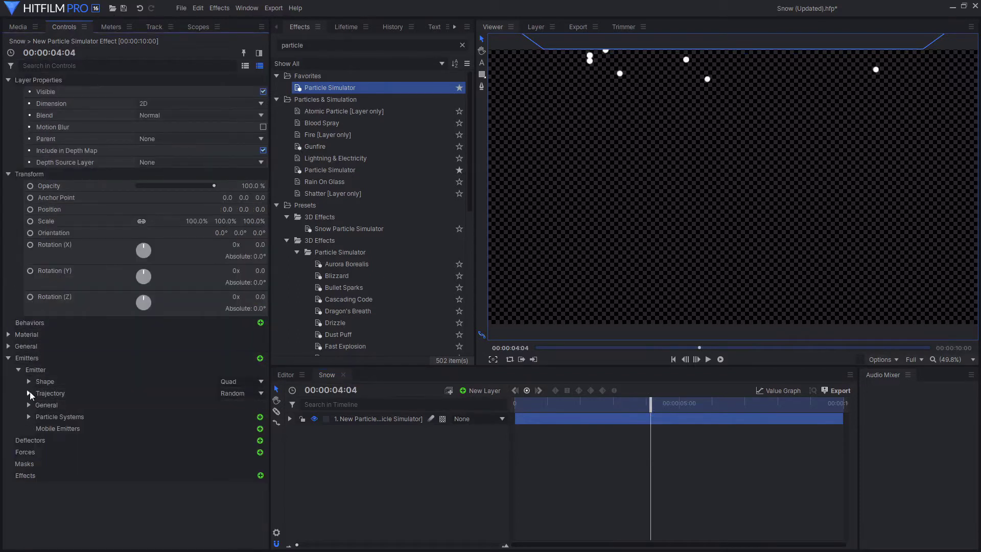
left_click(29, 417)
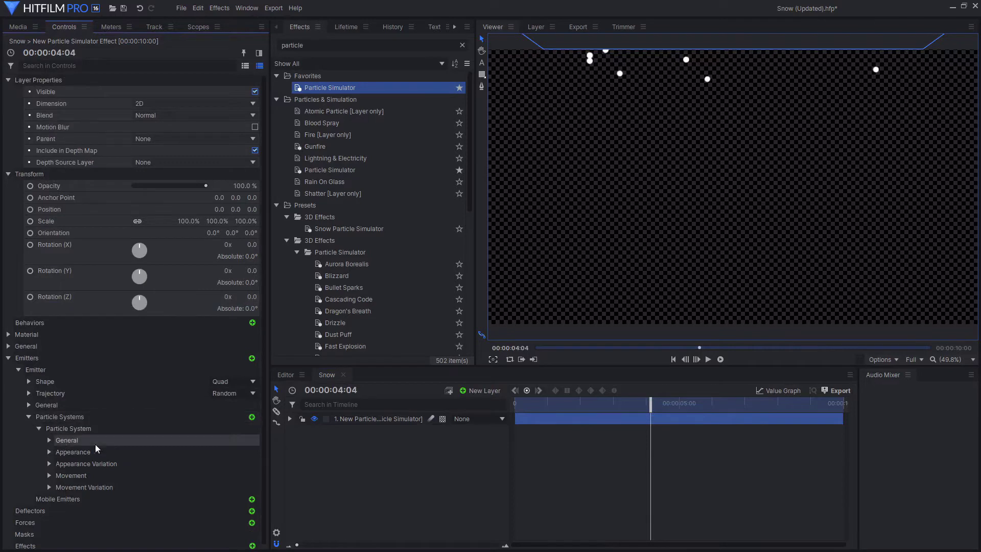
left_click(51, 480)
scroll(116, 447, "down", 3)
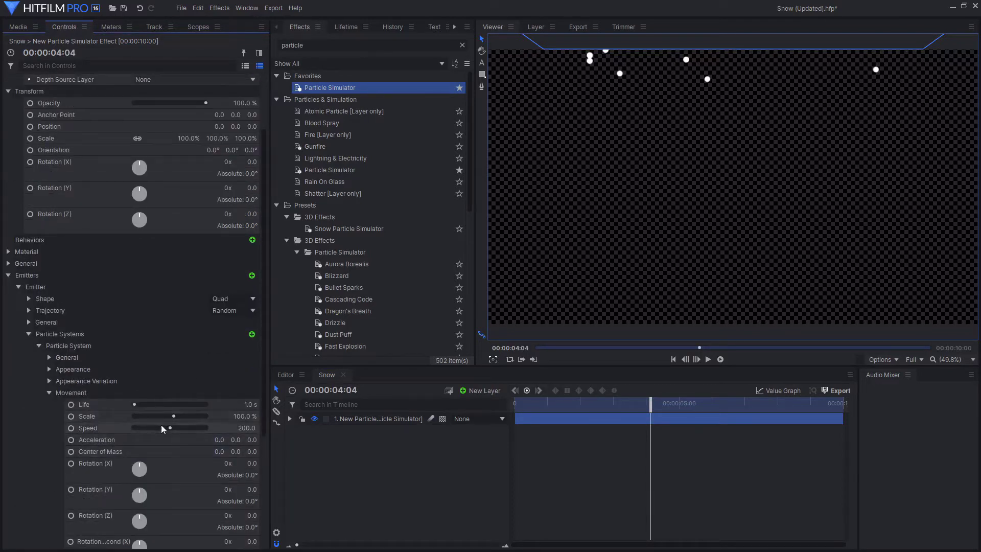
left_click(240, 428)
key("Return")
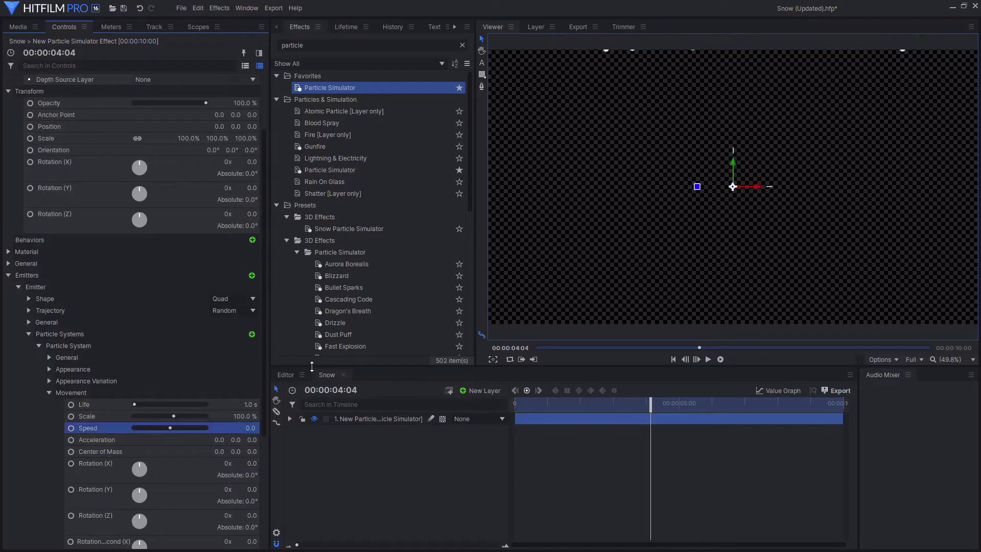
Flatten the emitter quad vertically with its Y handle so particles form a thin top band.
left_click_drag(643, 409, 596, 407)
scroll(716, 188, "down", 3)
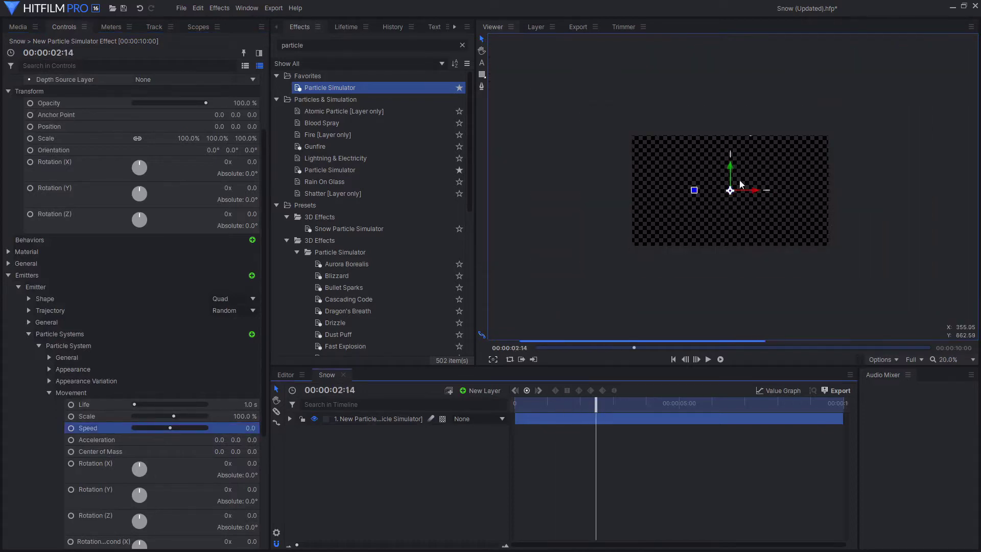
left_click(169, 299)
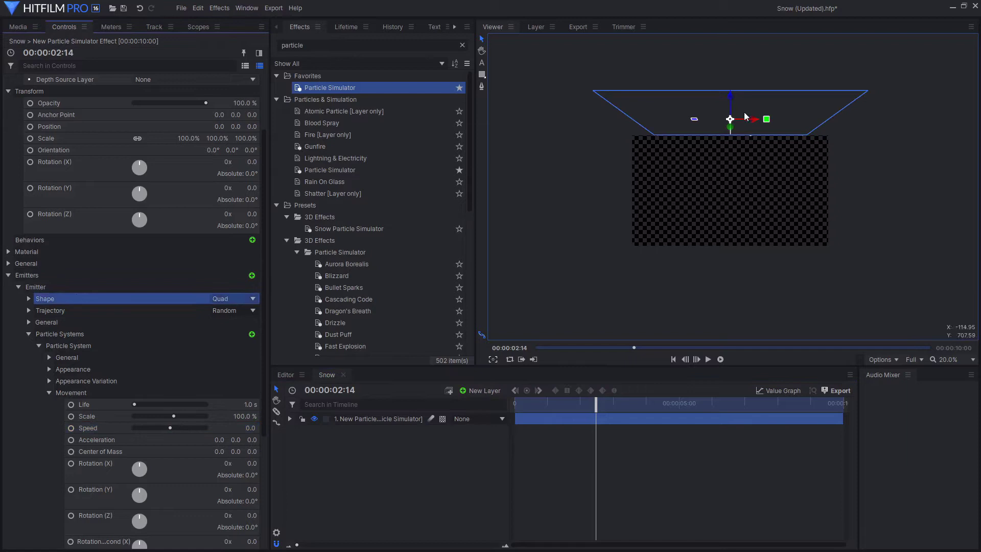
left_click_drag(734, 95, 729, 152)
scroll(711, 179, "up", 3)
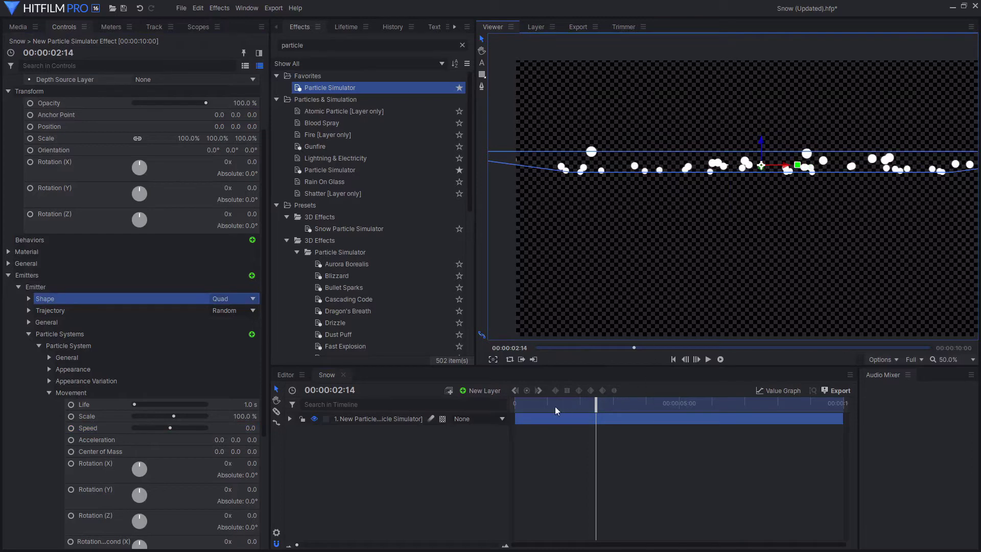
left_click_drag(596, 403, 611, 388)
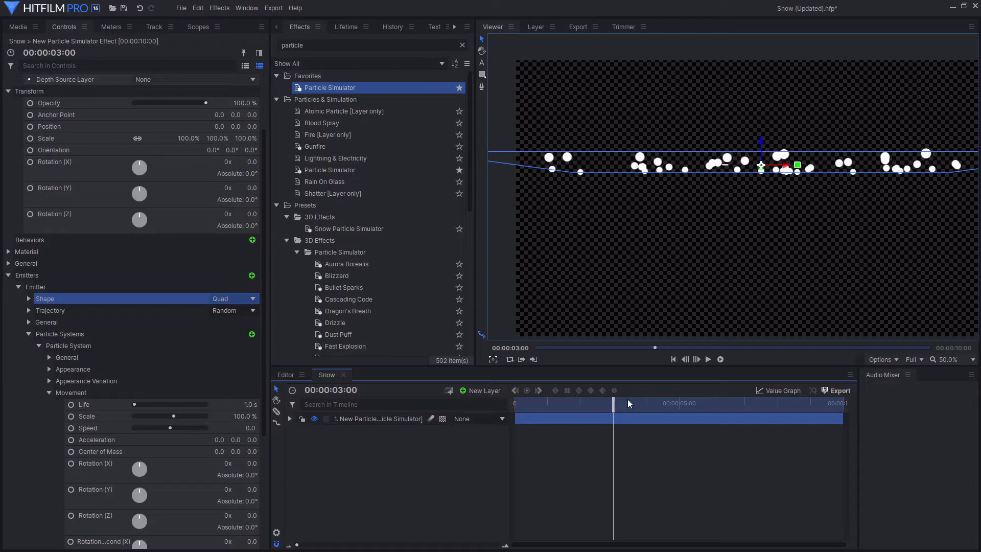
left_click(49, 393)
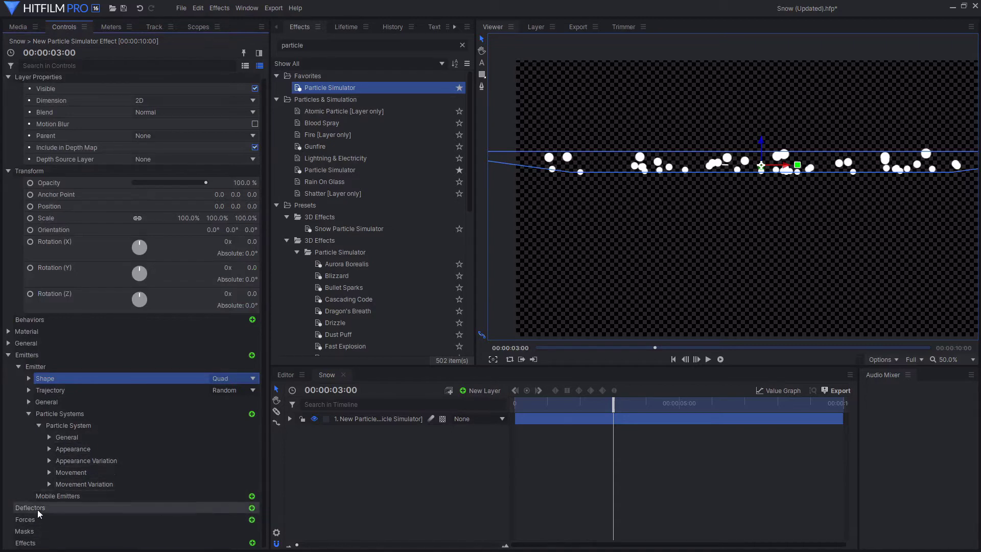
Add a Direction force to the simulator and name it Gravity.
left_click(252, 520)
scroll(110, 527, "down", 1)
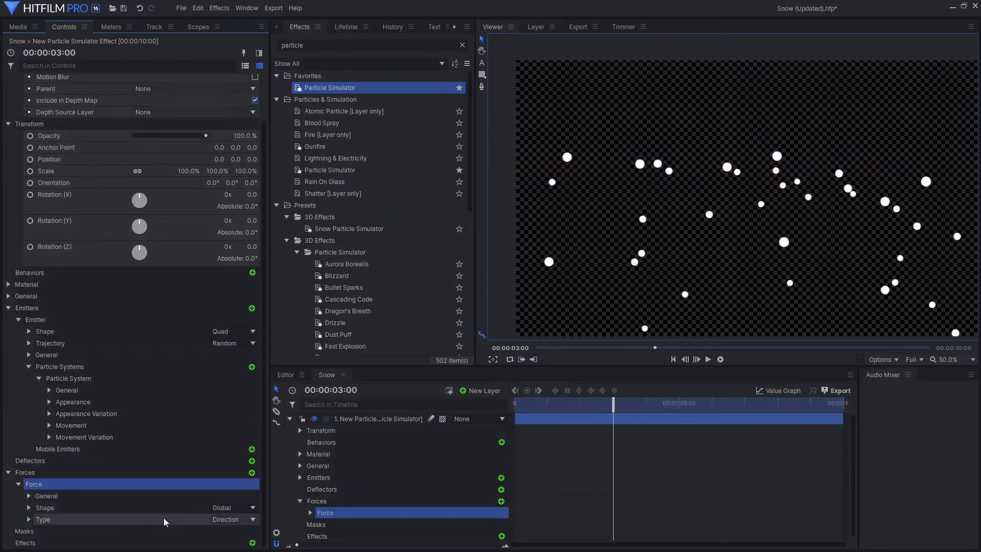
left_click(249, 520)
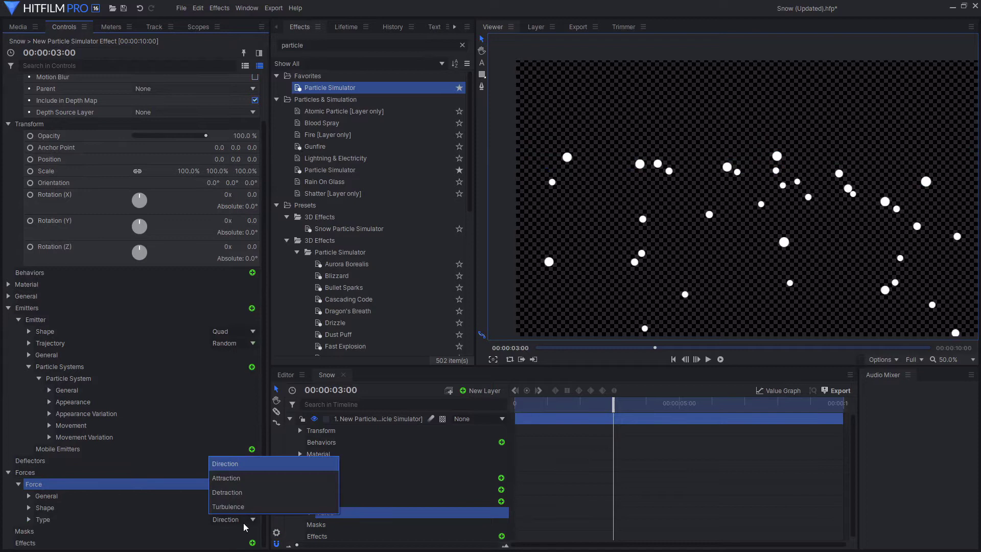
left_click(244, 521)
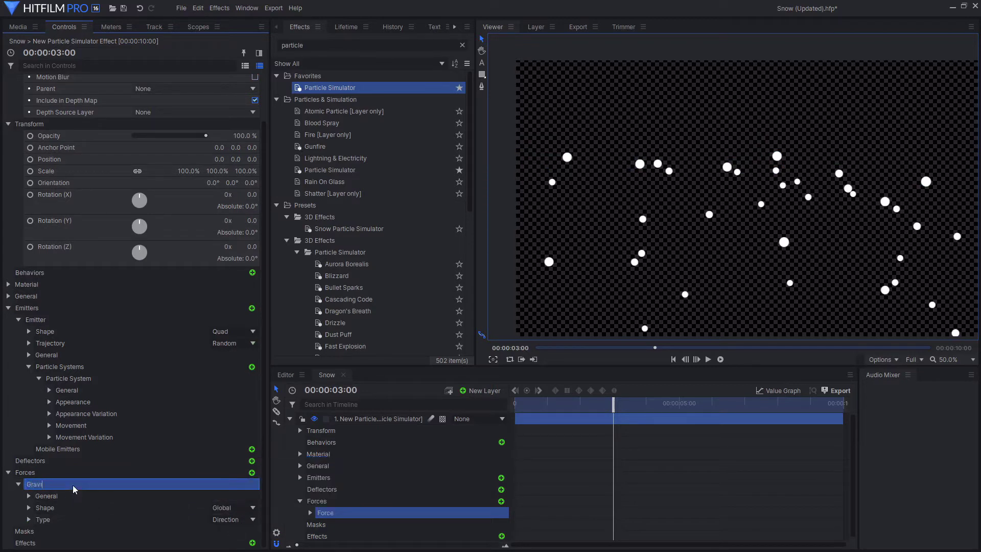
left_click(74, 489)
type("Gravity")
key("Return")
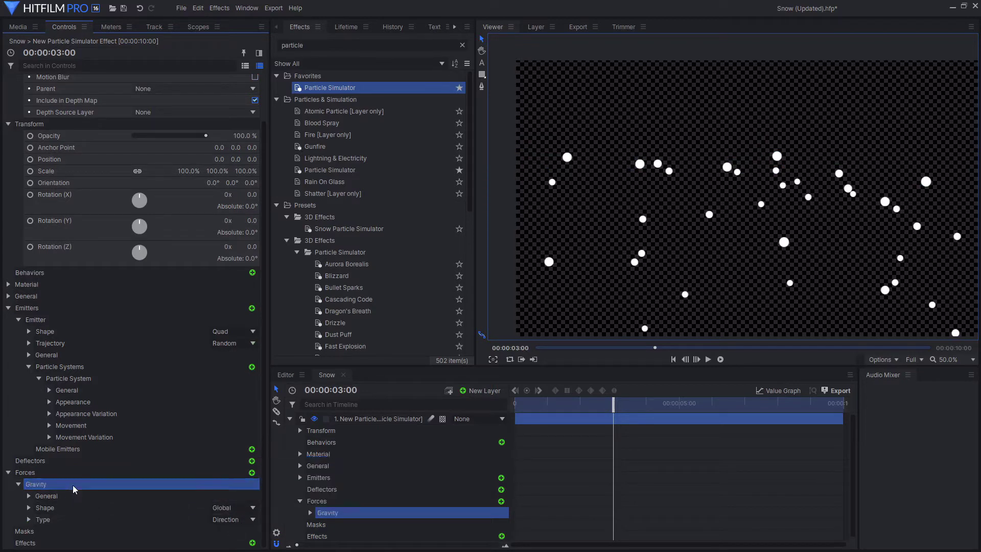
Raise the emitter above the top of the frame so particles fall into view.
left_click(564, 404)
left_click_drag(569, 403, 636, 403)
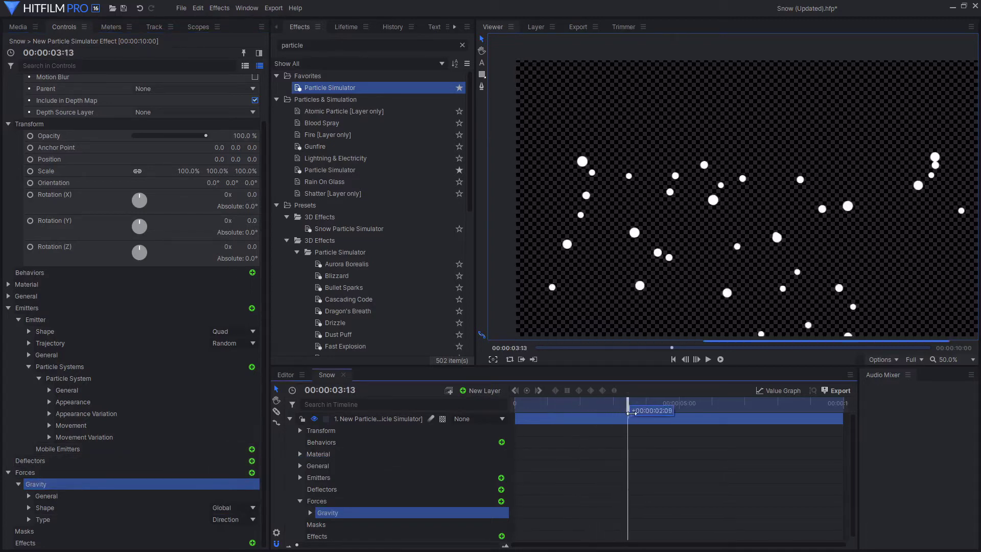
left_click(378, 420)
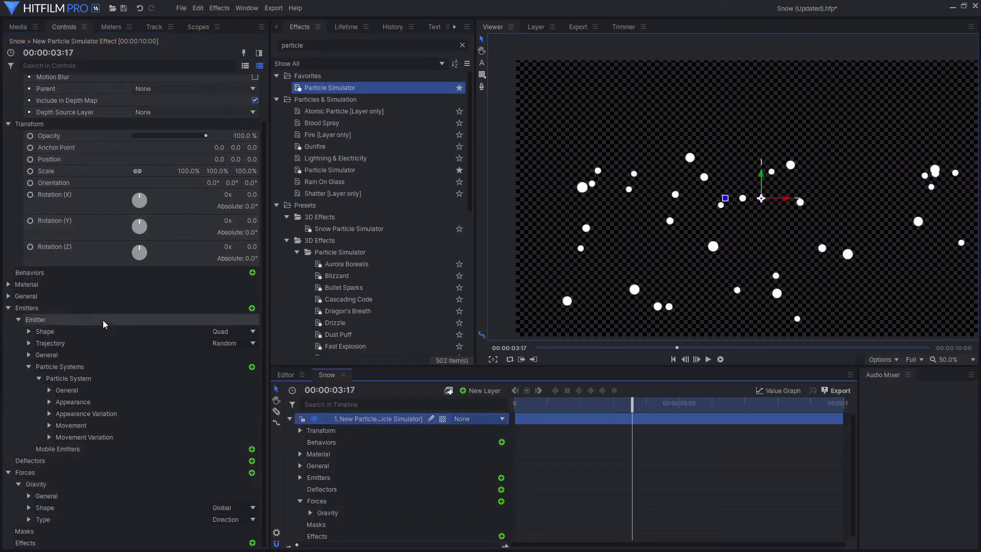
left_click(77, 332)
left_click_drag(755, 144, 770, 11)
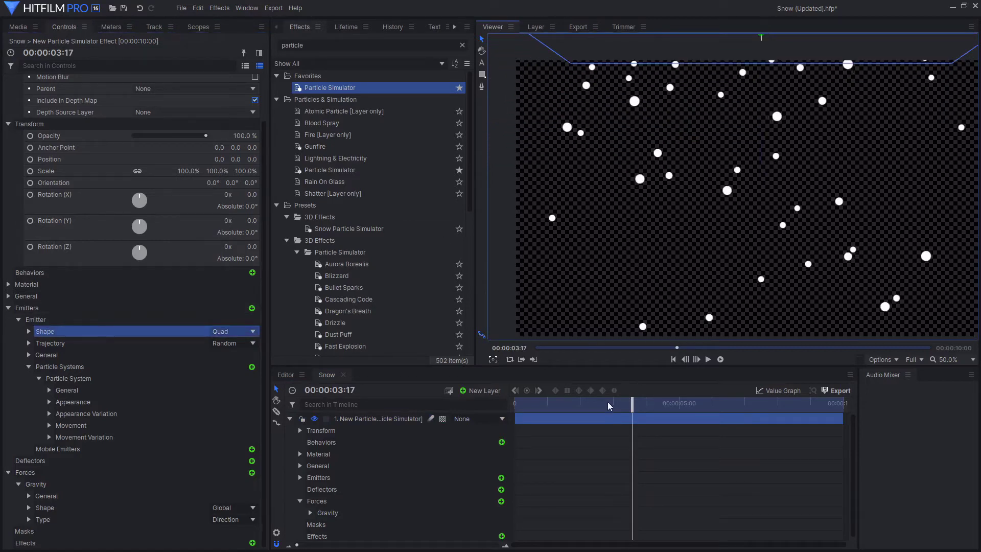
Play the snowfall from the start, then stop and return to 00:00:02:01.
left_click_drag(608, 405, 515, 403)
left_click(710, 360)
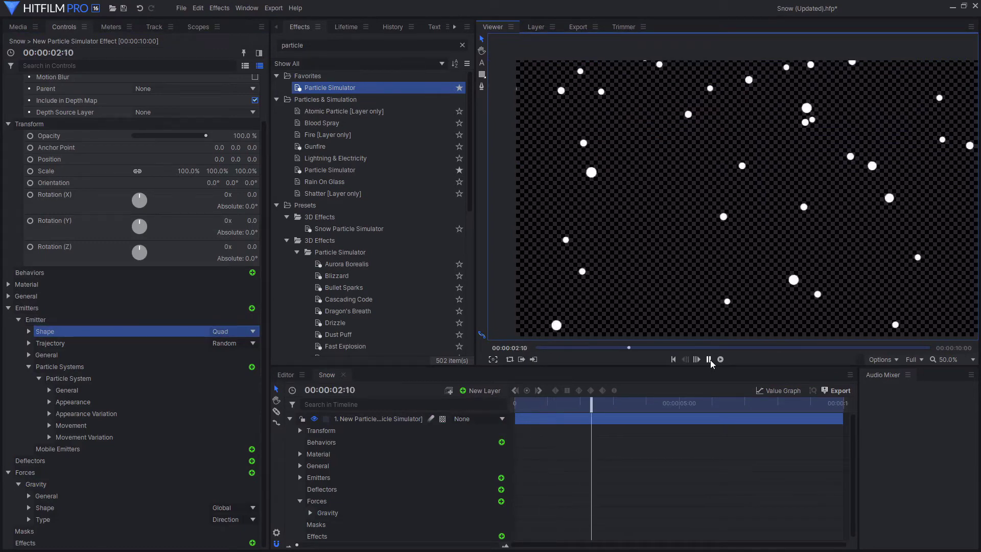
key("space")
left_click_drag(623, 403, 581, 404)
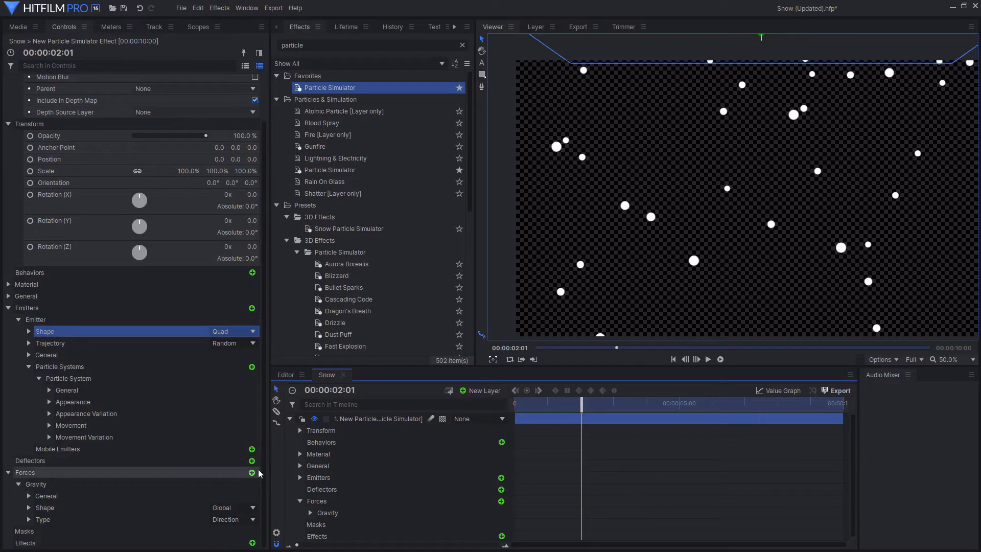
Add a second force and make it a Turbulence force.
left_click(252, 473)
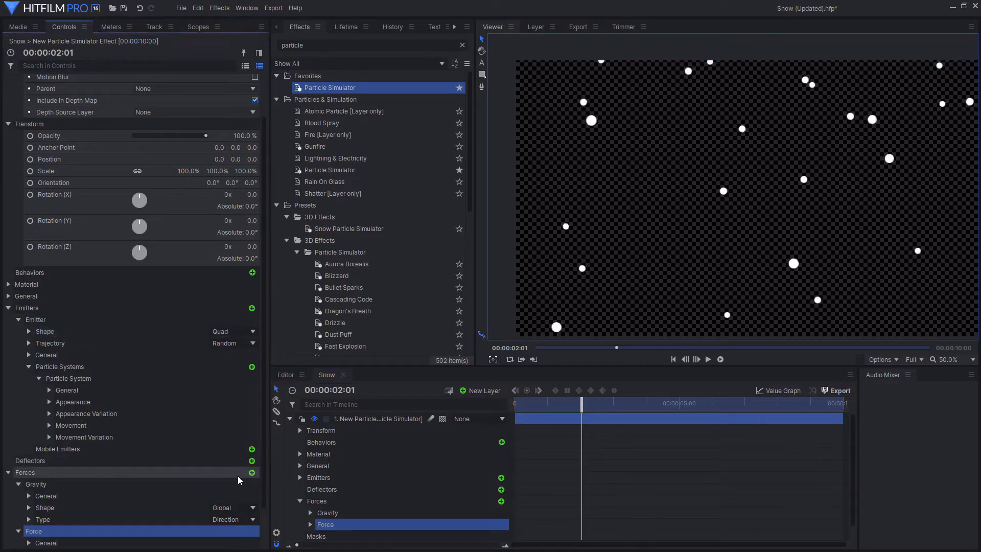
scroll(238, 480, "down", 2)
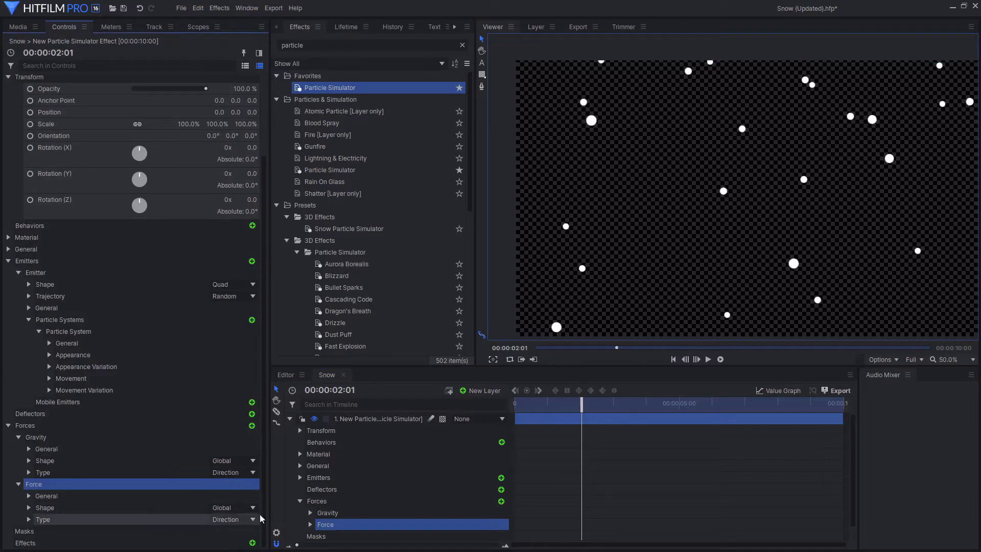
left_click_drag(583, 405, 655, 414)
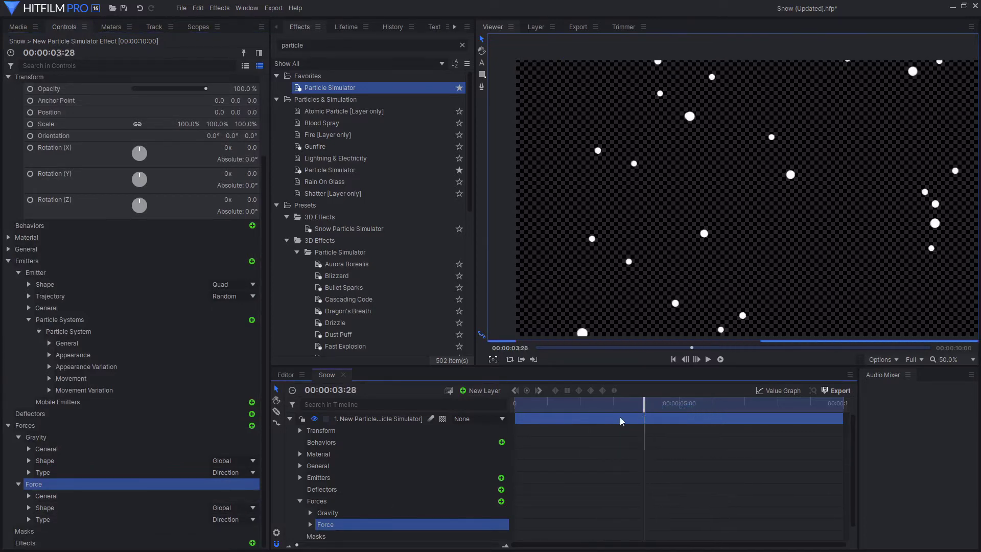
left_click(238, 520)
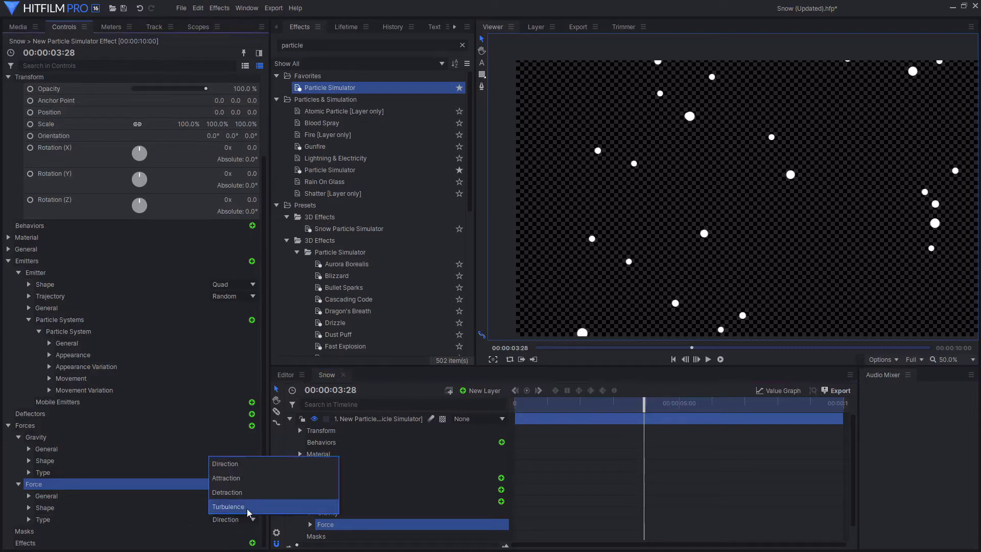
left_click(244, 507)
left_click(187, 521)
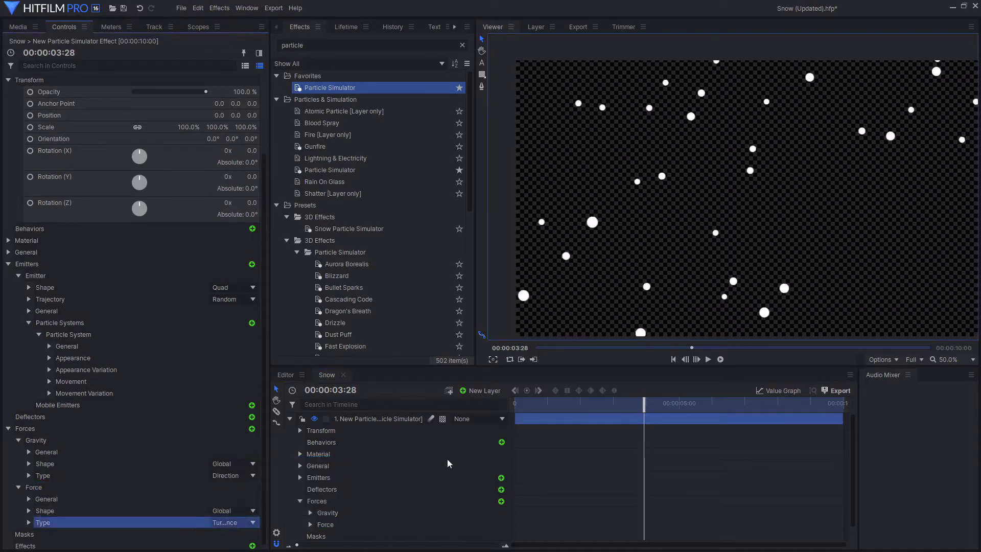
left_click_drag(560, 405, 605, 406)
Set the Turbulence force strength to 12%.
left_click(30, 524)
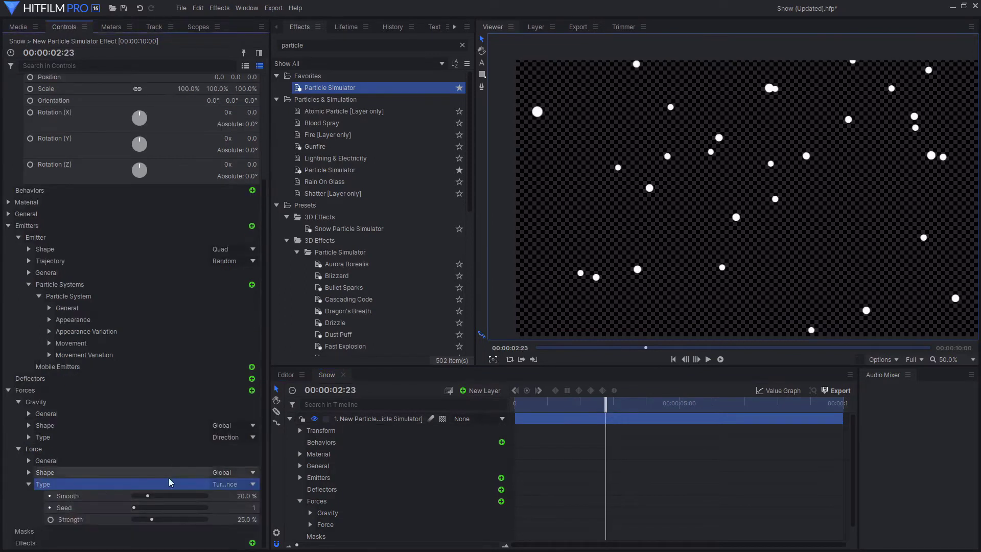
left_click(163, 520)
left_click_drag(587, 406, 628, 406)
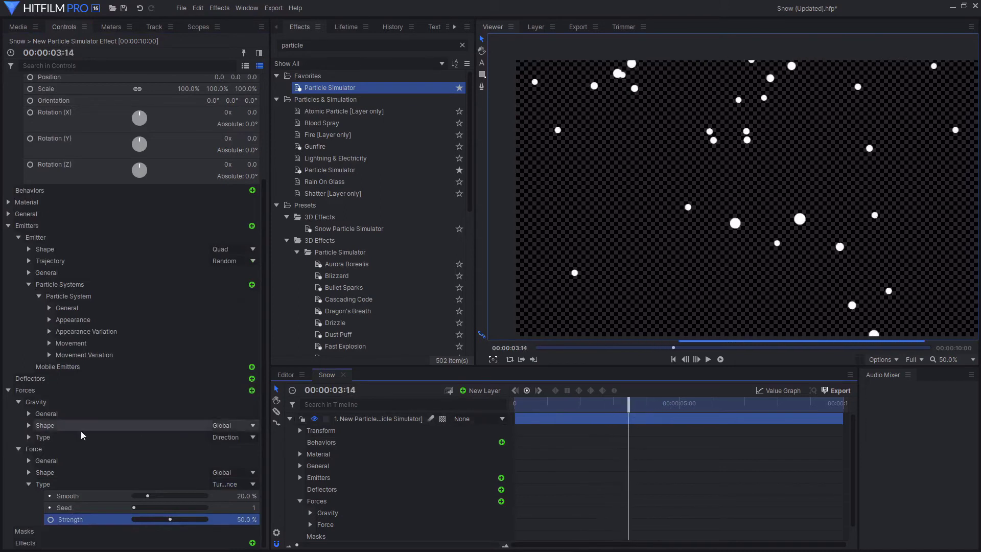
left_click_drag(170, 519, 132, 519)
left_click_drag(551, 403, 576, 403)
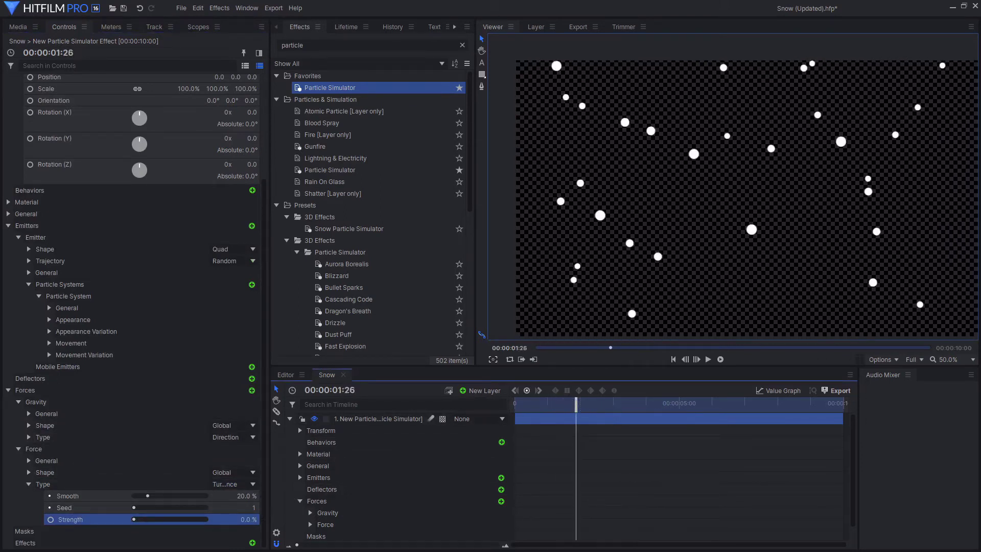
left_click_drag(249, 519, 259, 519)
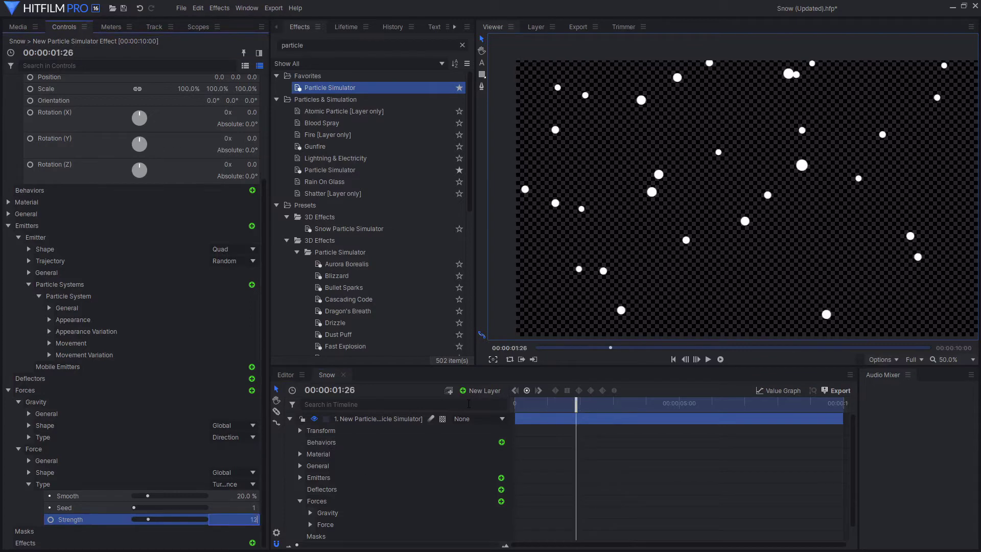
key("Return")
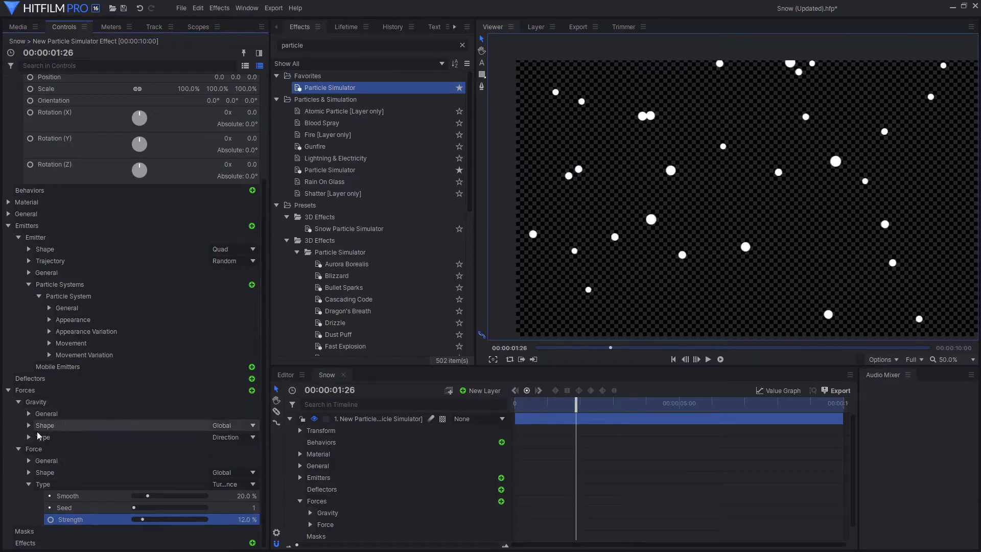
Set Gravity's strength to 2% and scrub the timeline to watch the slow drift.
left_click(29, 438)
scroll(35, 440, "down", 4)
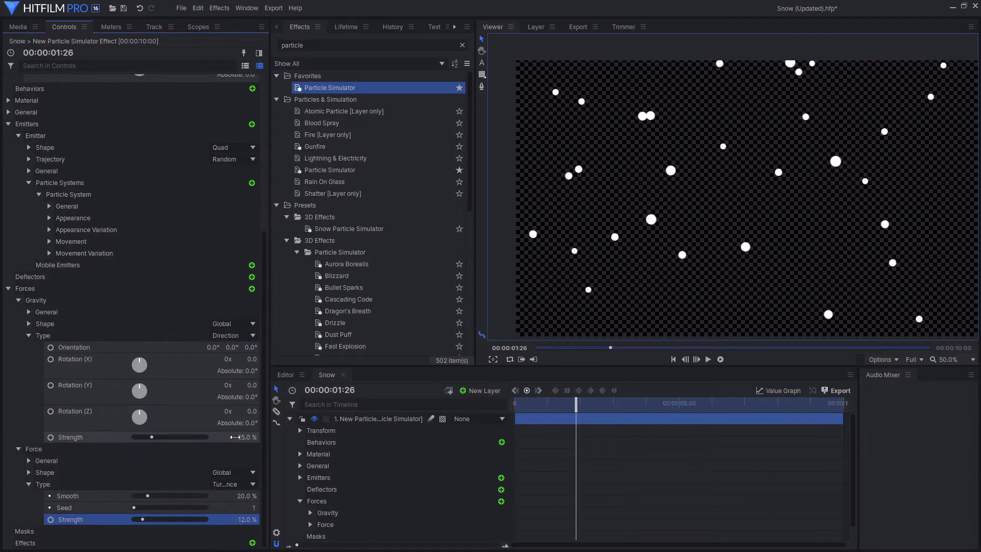
type("2")
key("Return")
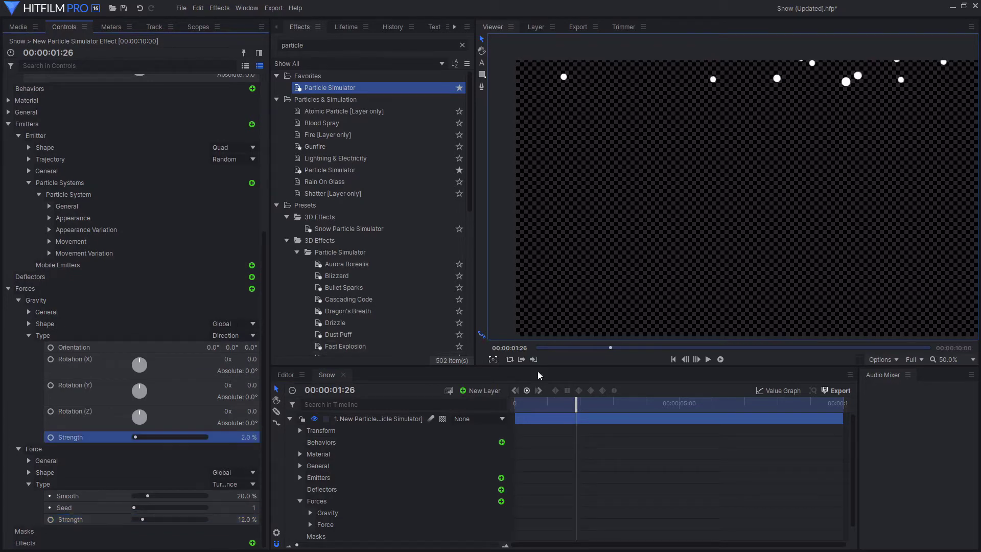
left_click_drag(606, 402, 718, 403)
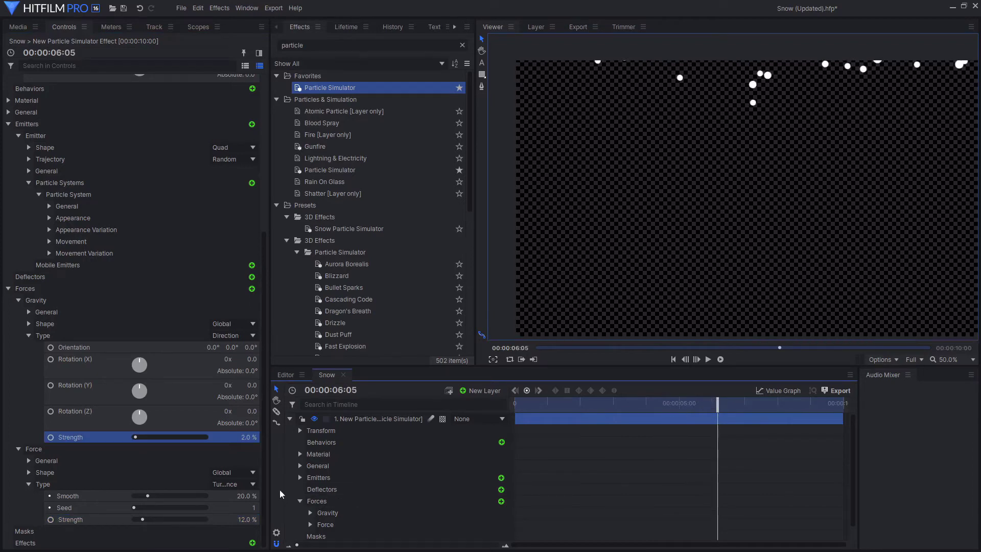
left_click(577, 404)
left_click_drag(577, 404, 682, 401)
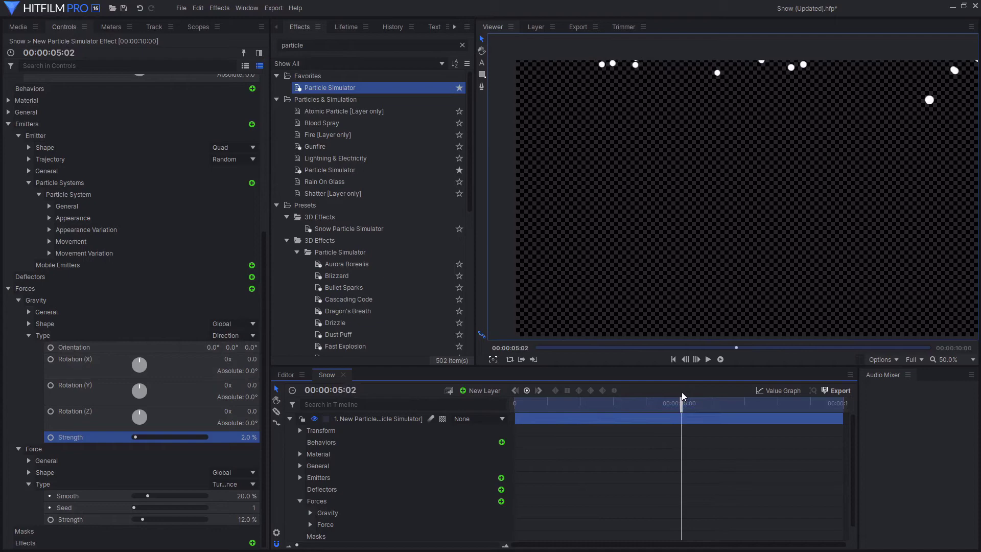
Set the particles' Life to 3.0 seconds in the Movement settings.
left_click(28, 333)
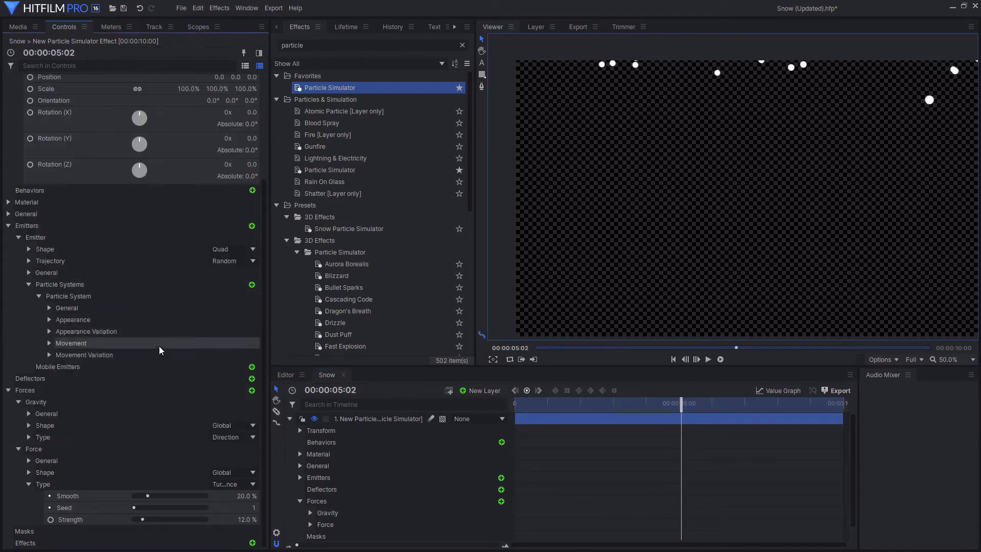
left_click(136, 345)
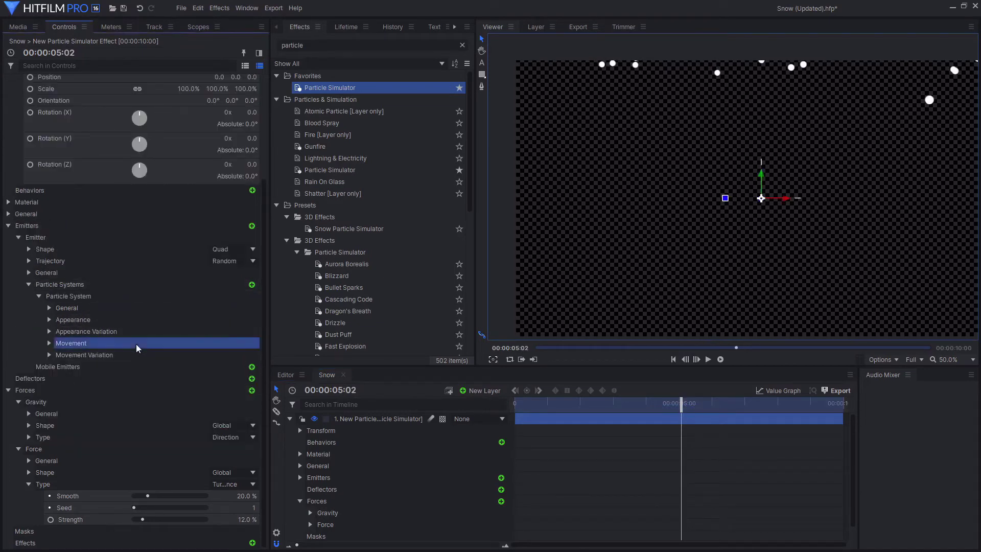
left_click(49, 344)
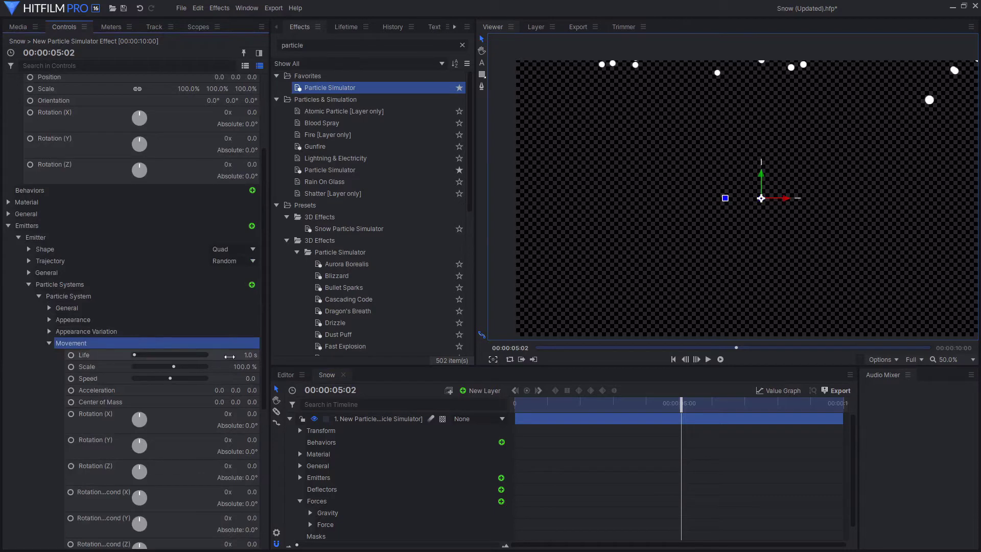
left_click_drag(230, 356, 409, 327)
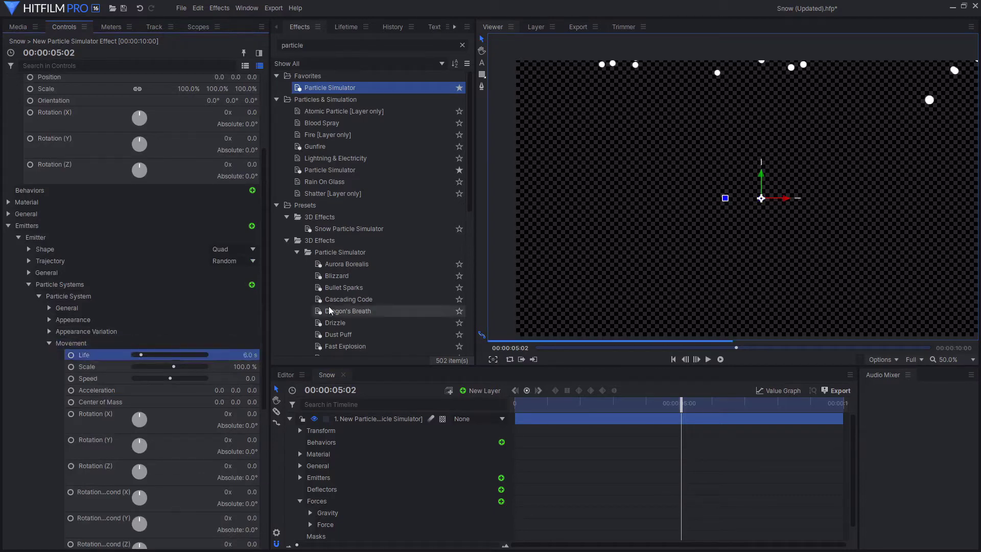
left_click_drag(573, 405, 708, 400)
left_click(968, 363)
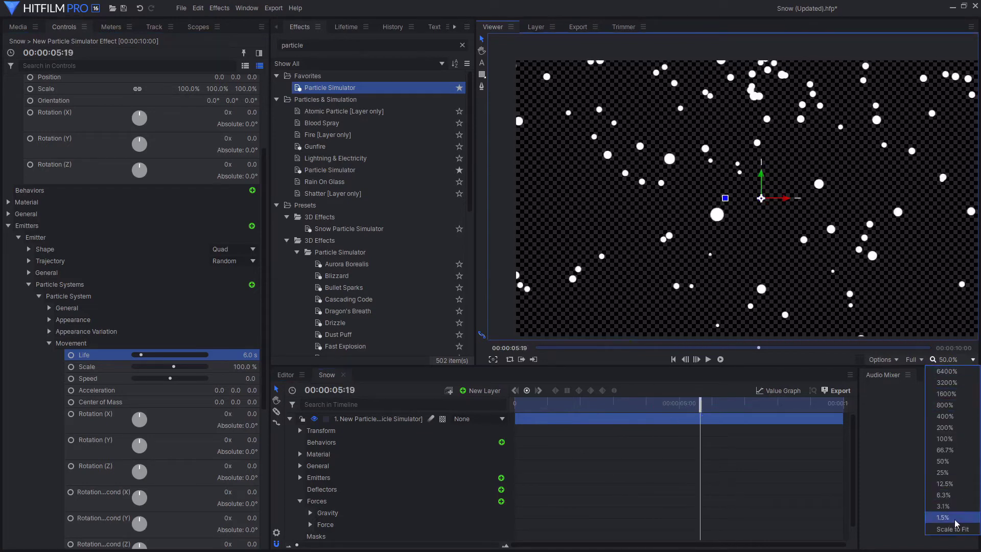
left_click(960, 518)
left_click(255, 378)
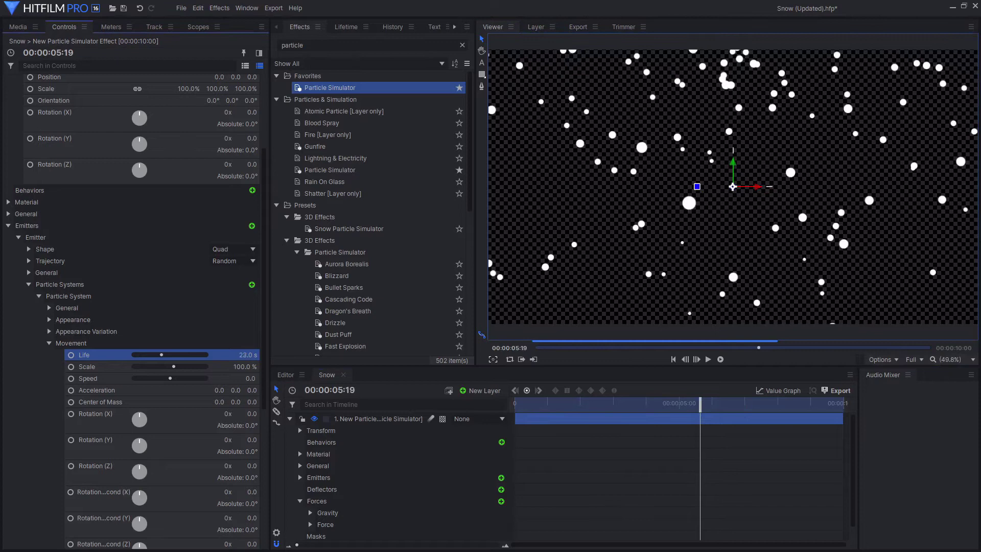
left_click_drag(251, 355, 240, 354)
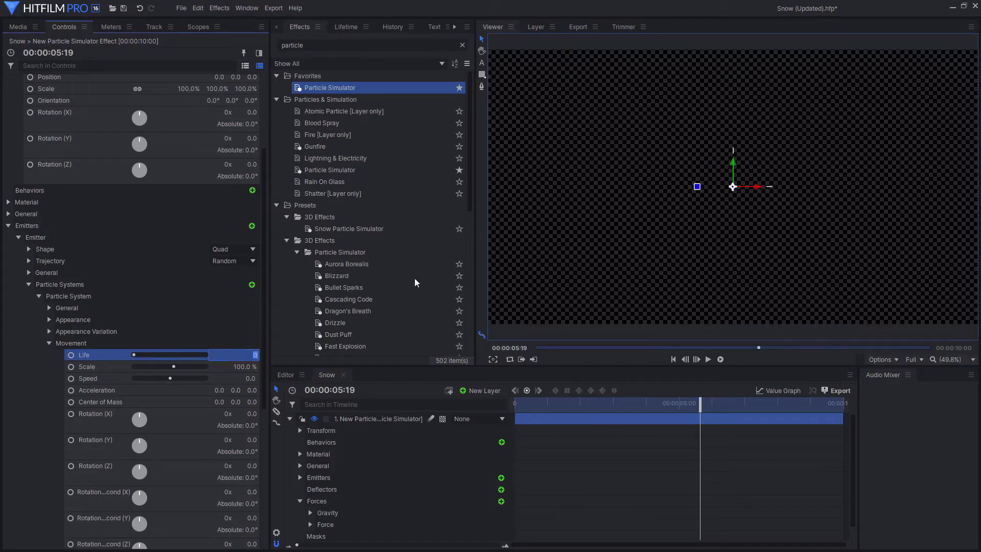
type("3")
key("Return")
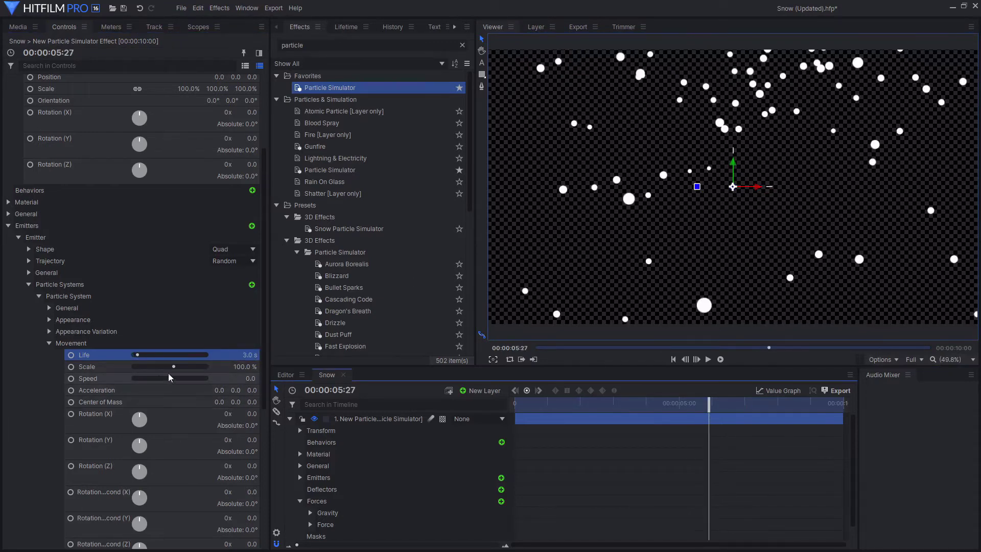
Shrink the particles to 25% scale and scrub forward to check them.
left_click_drag(597, 408, 623, 413)
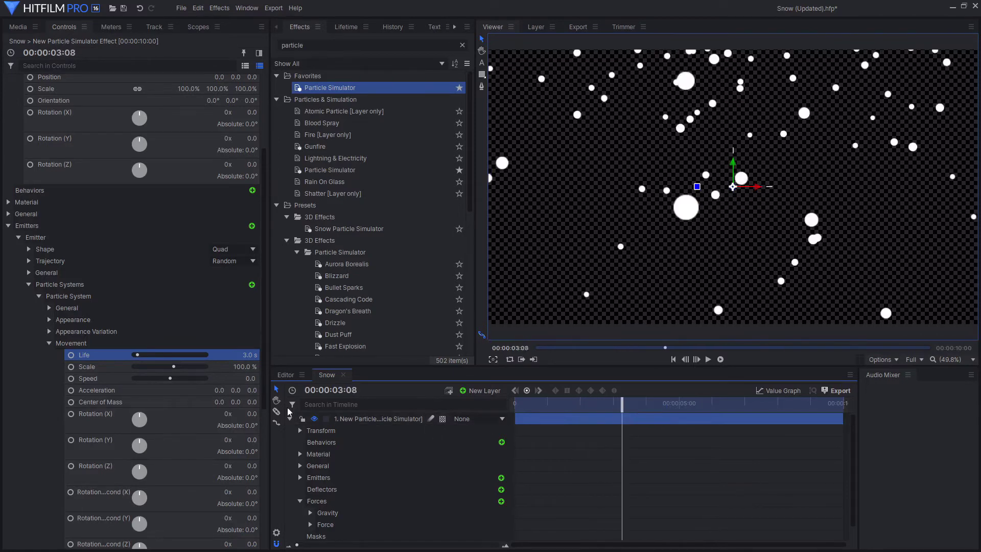
left_click(239, 366)
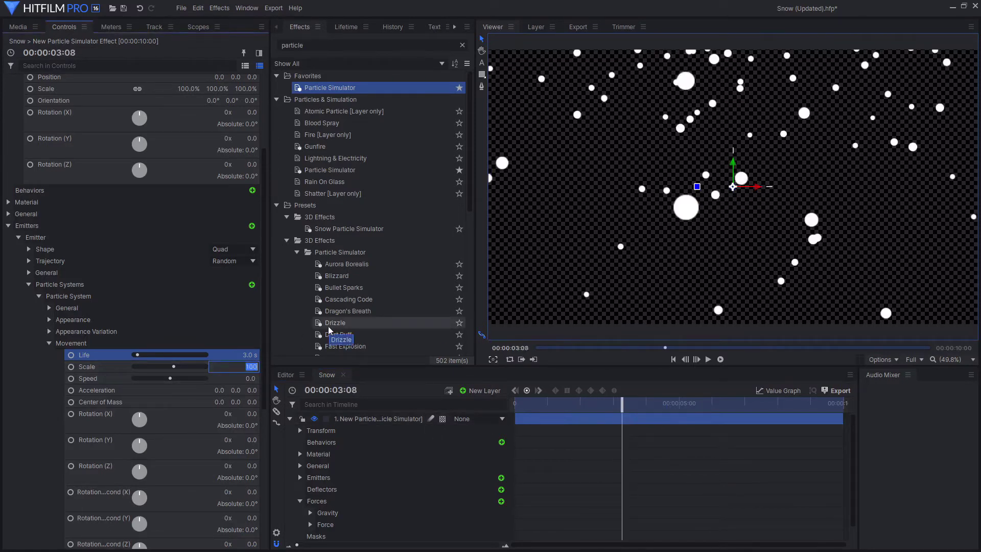
key("Return")
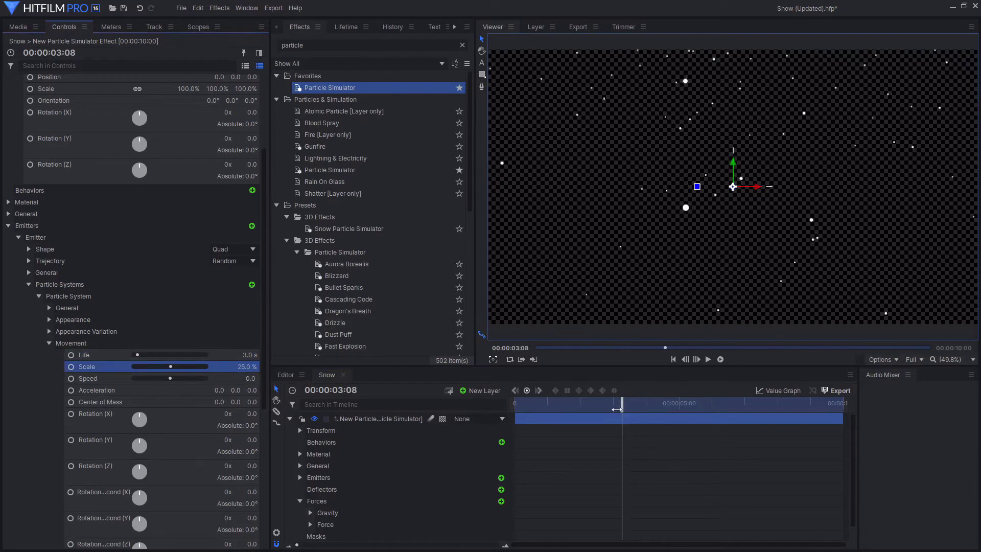
left_click_drag(616, 409, 712, 401)
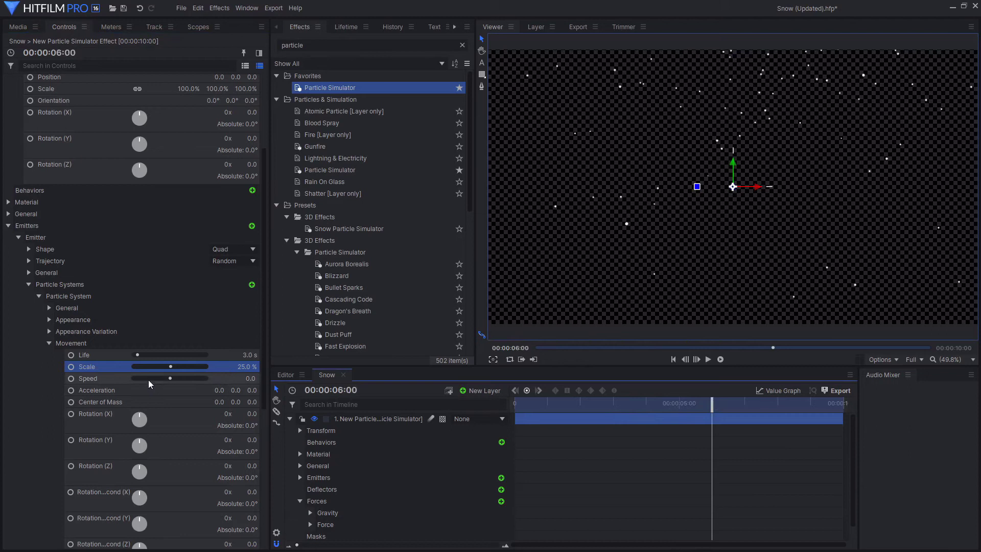
Set the Movement Variation Scale to 10%.
left_click(48, 344)
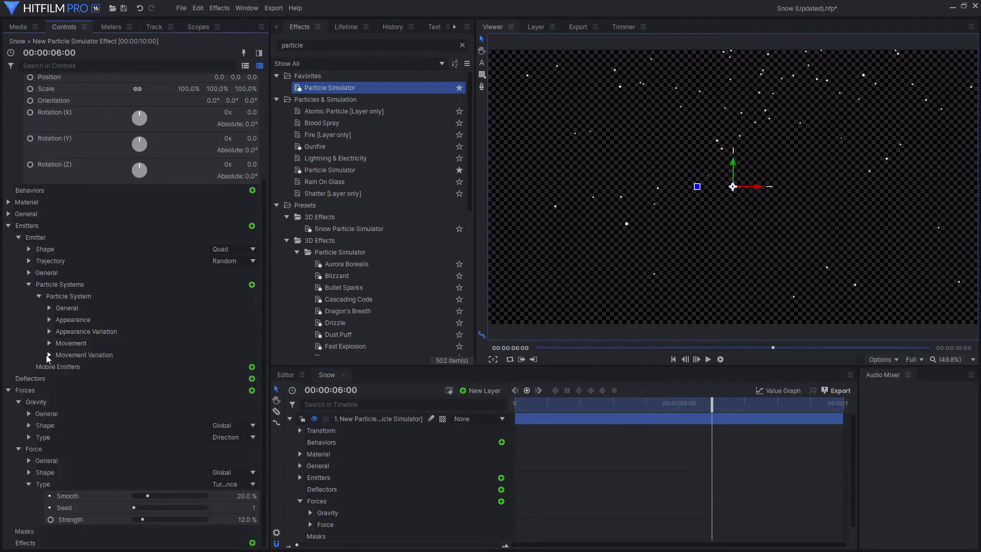
left_click(47, 355)
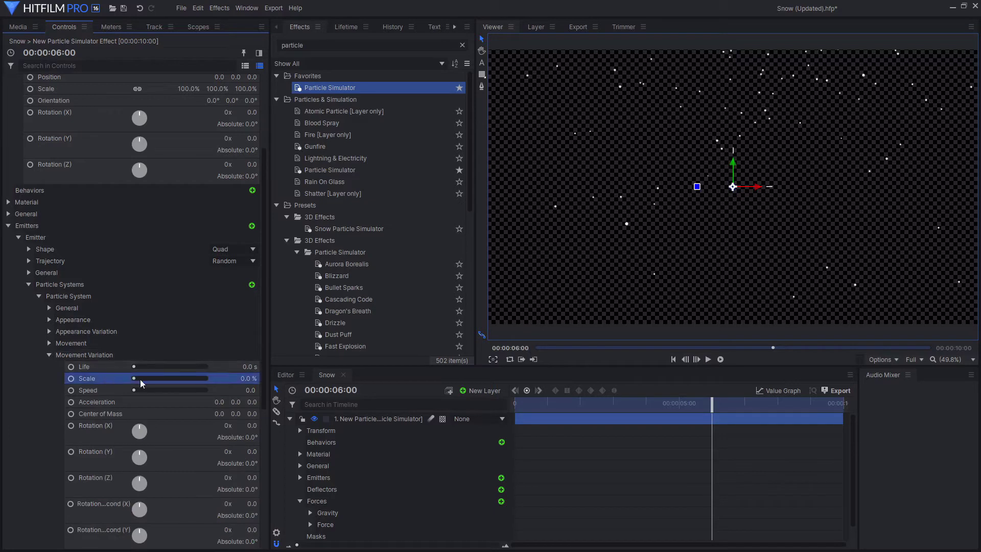
type("10")
key("Return")
Play the snowfall from the start of the clip, then stop the preview.
left_click_drag(550, 402, 514, 402)
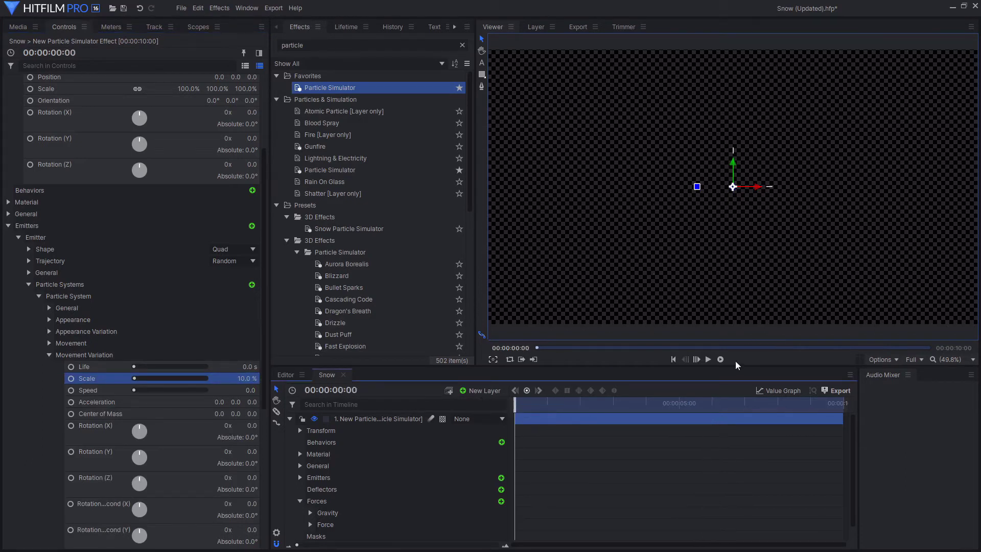
left_click(720, 360)
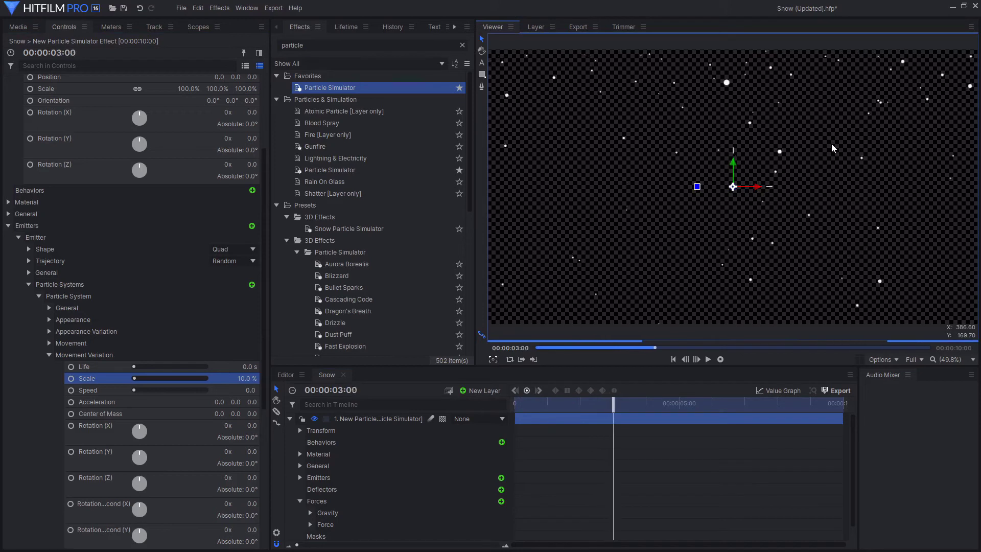
left_click(674, 360)
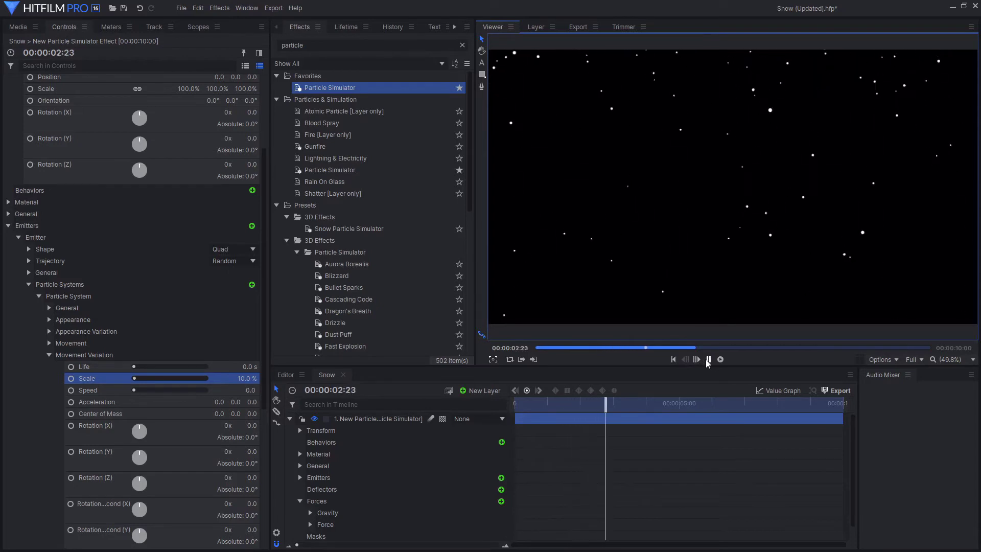
left_click(708, 359)
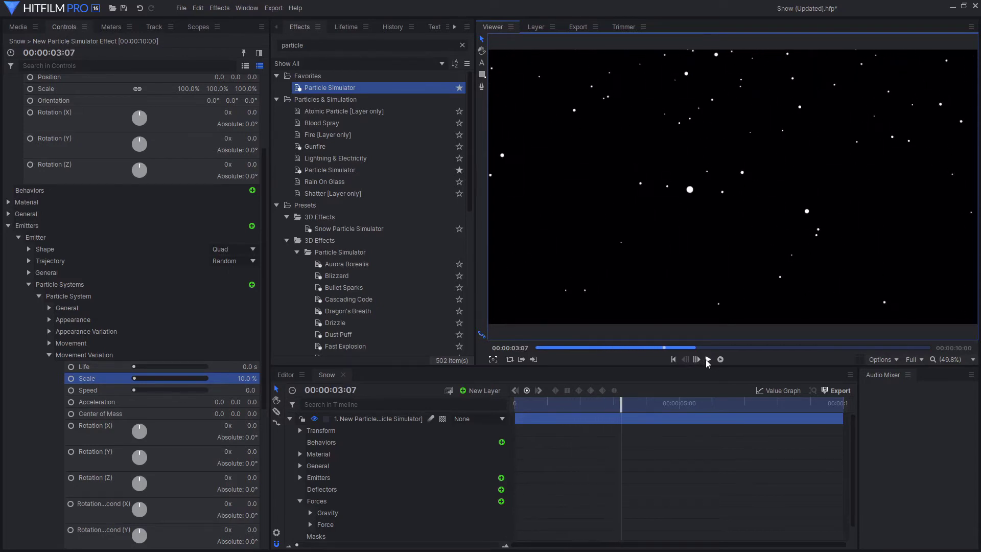
Enable motion blur on the particle simulator layer and play the snowfall from the start.
left_click(431, 418)
left_click_drag(636, 399, 504, 407)
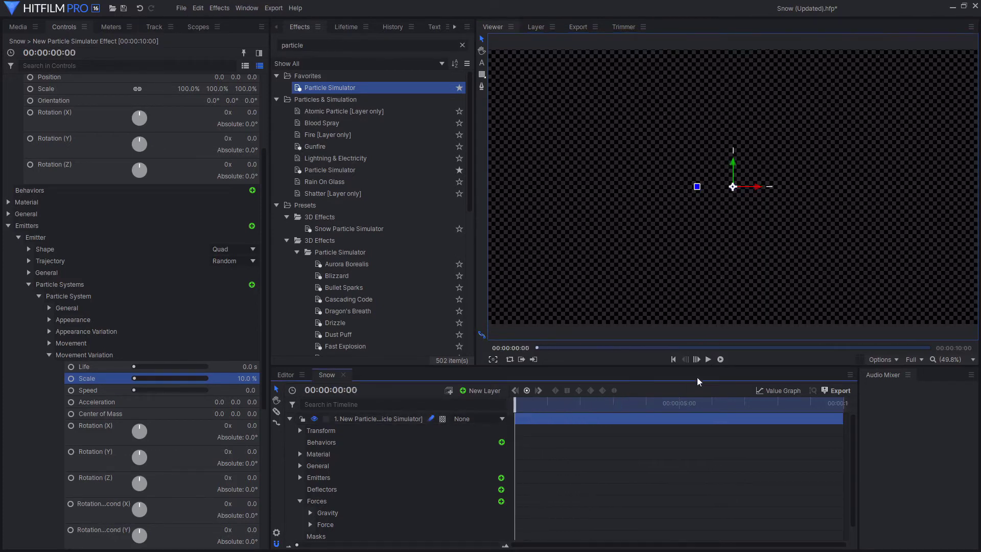
left_click(708, 359)
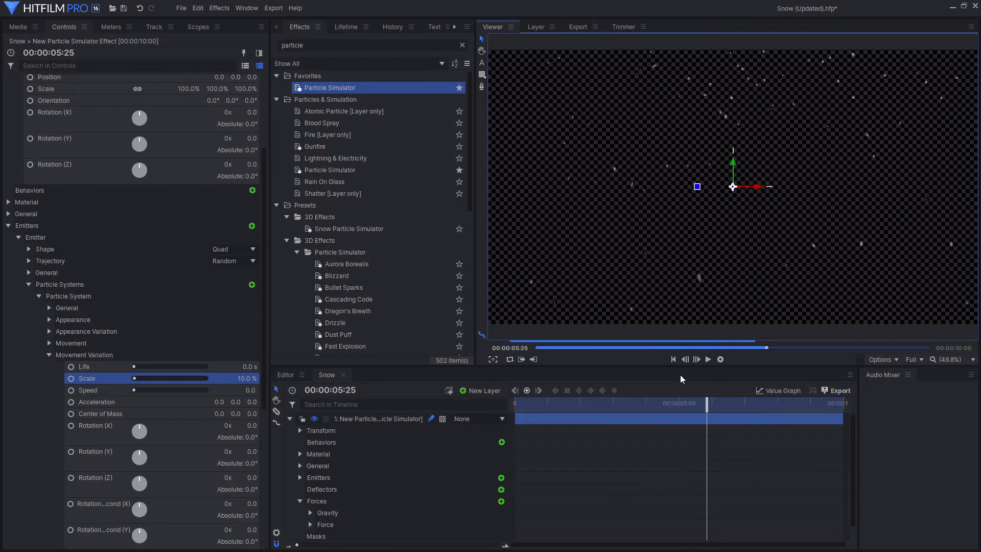
left_click(705, 359)
left_click(709, 359)
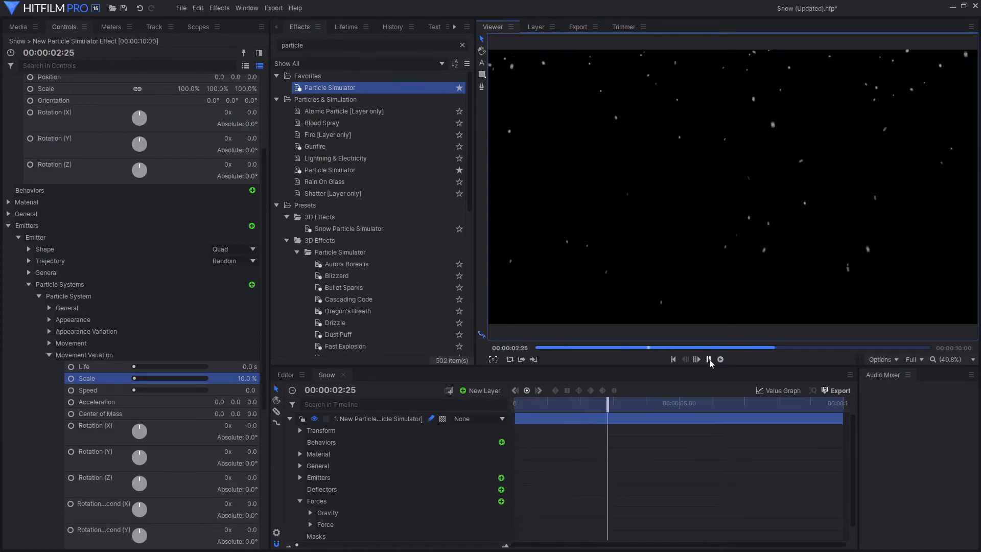
Set the particles' Lifetime > Alpha type to Gradient.
left_click(709, 360)
left_click(76, 297)
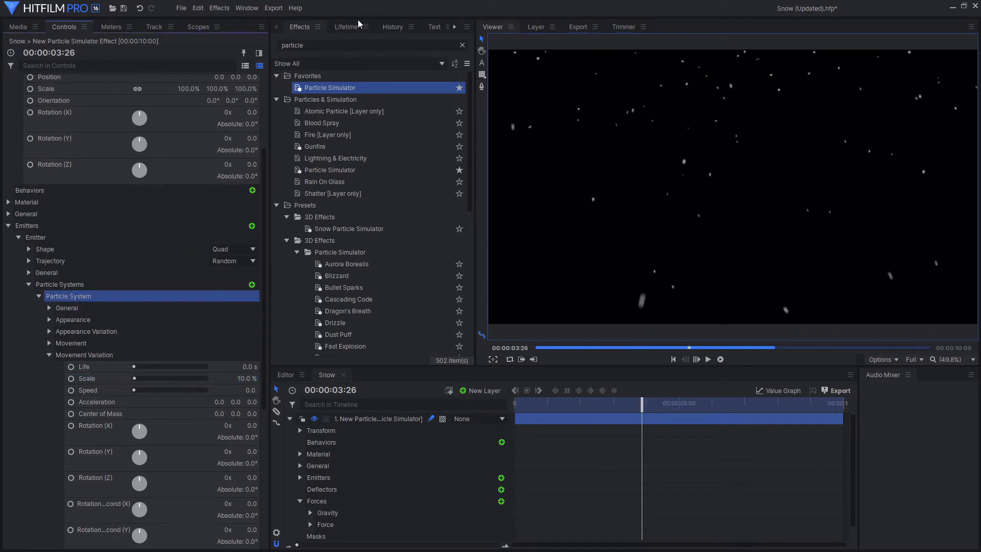
left_click(338, 26)
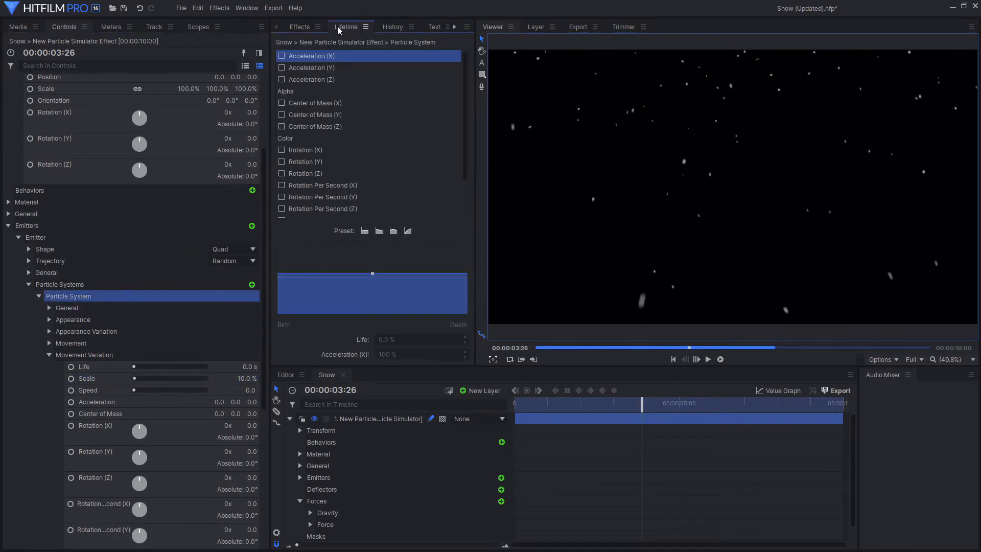
left_click(300, 94)
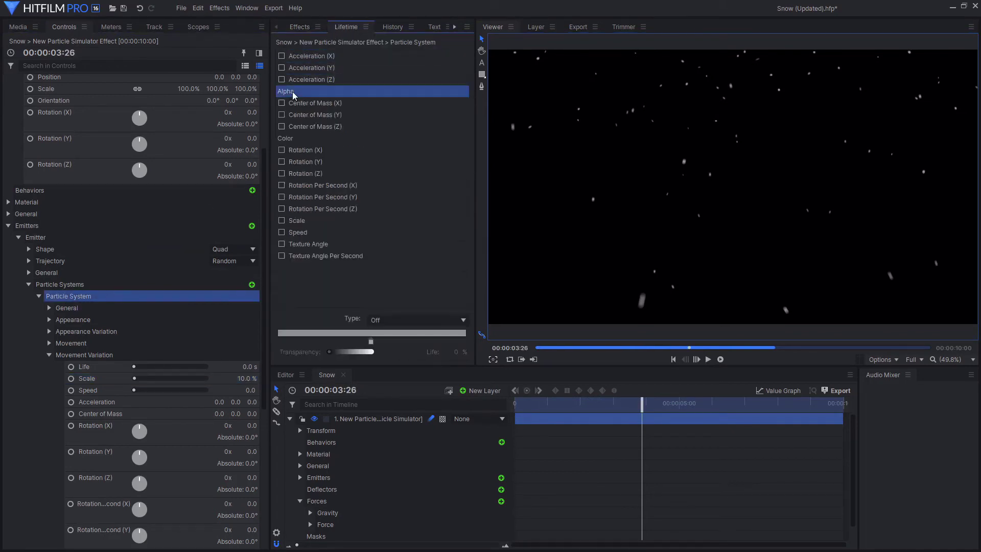
left_click(385, 318)
left_click(388, 341)
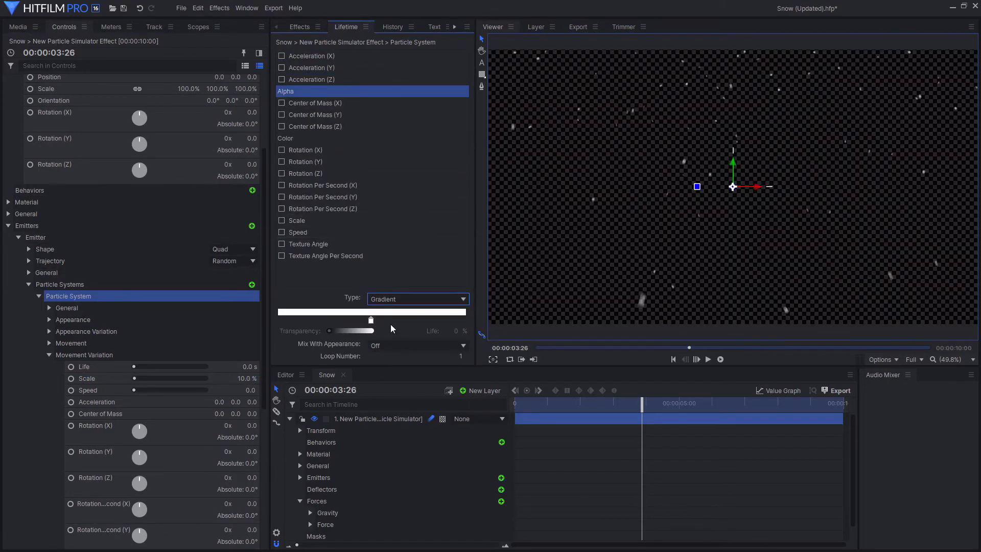
Add black alpha stops at both ends and white stops at 19% and later in life.
left_click(465, 321)
left_click(277, 321)
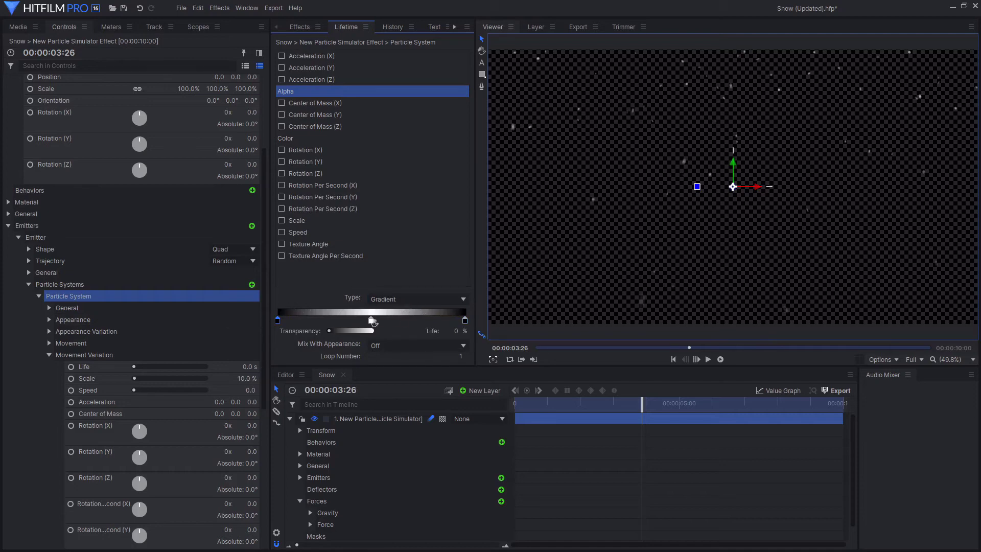
left_click_drag(373, 321, 320, 321)
left_click(393, 321)
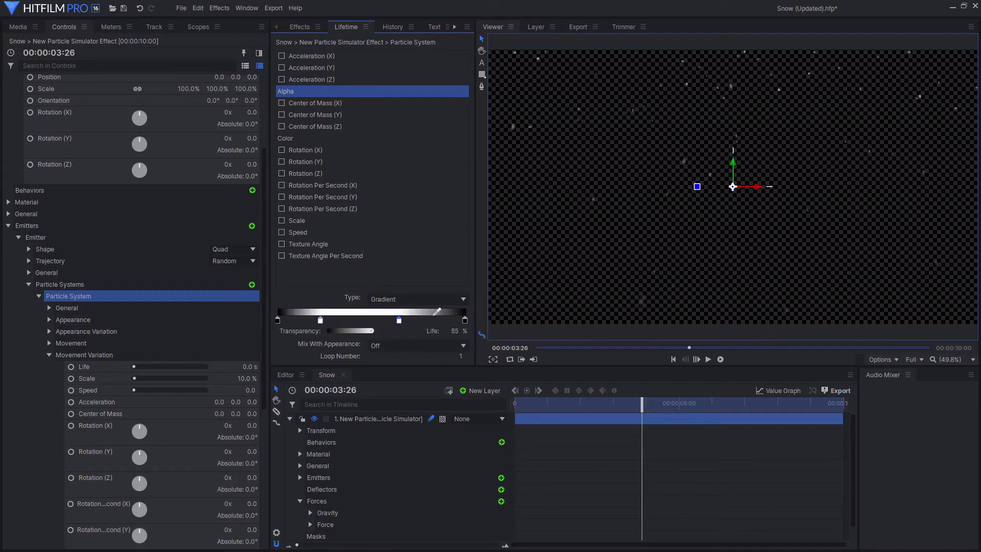
left_click_drag(405, 321, 427, 319)
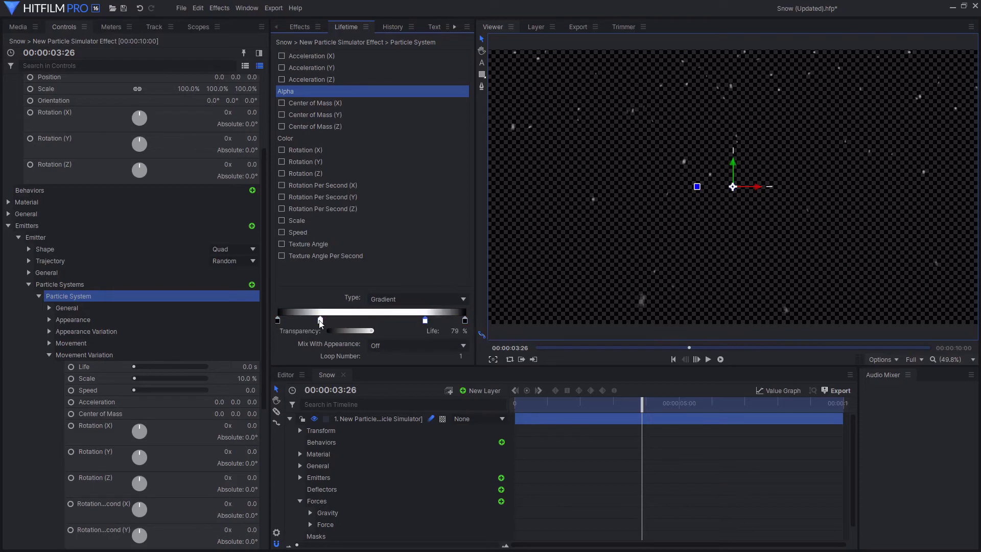
left_click_drag(321, 320, 315, 321)
Rewind the timeline and play the fading snowflakes.
left_click(629, 384)
key("Left")
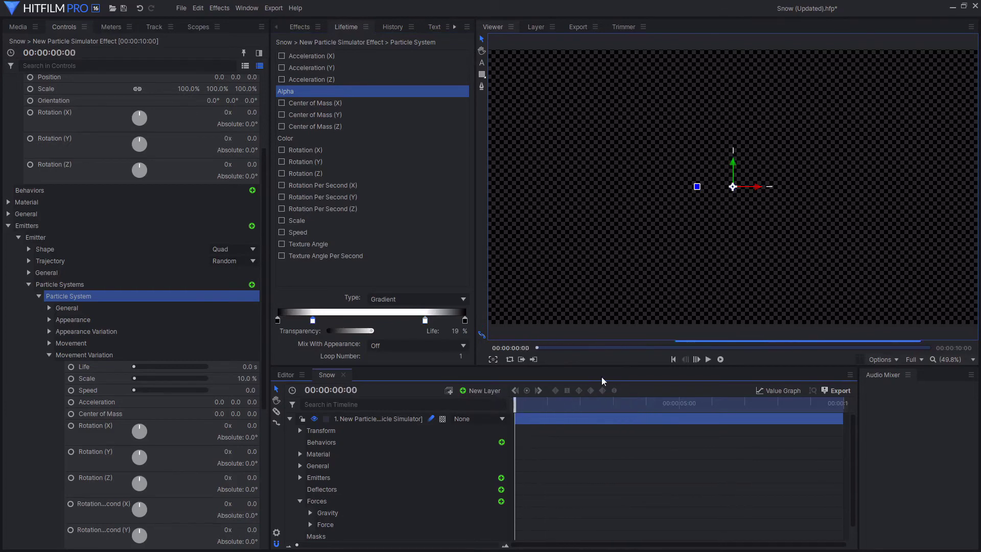
left_click(720, 359)
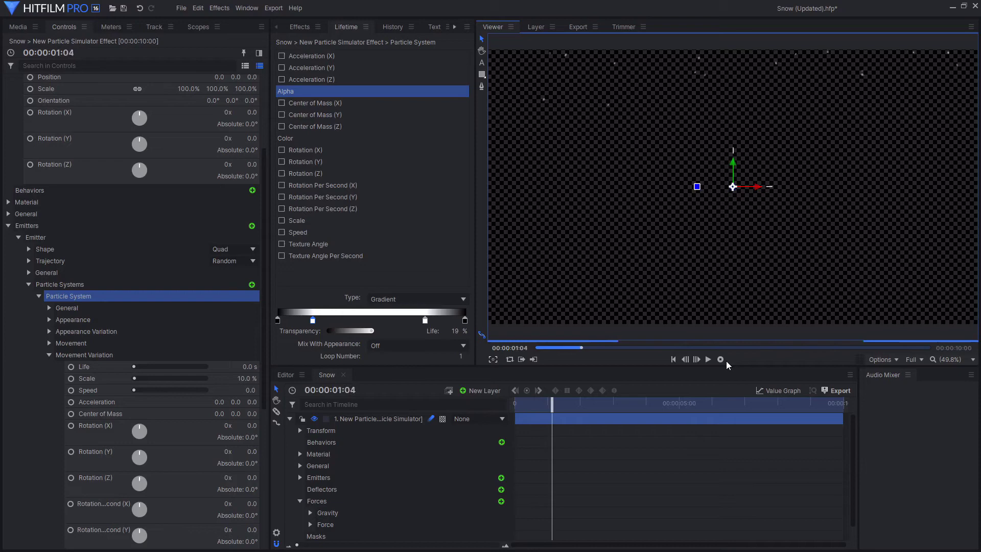
Expand the simulator's General group and try a Time Shift of -5 s.
left_click(518, 404)
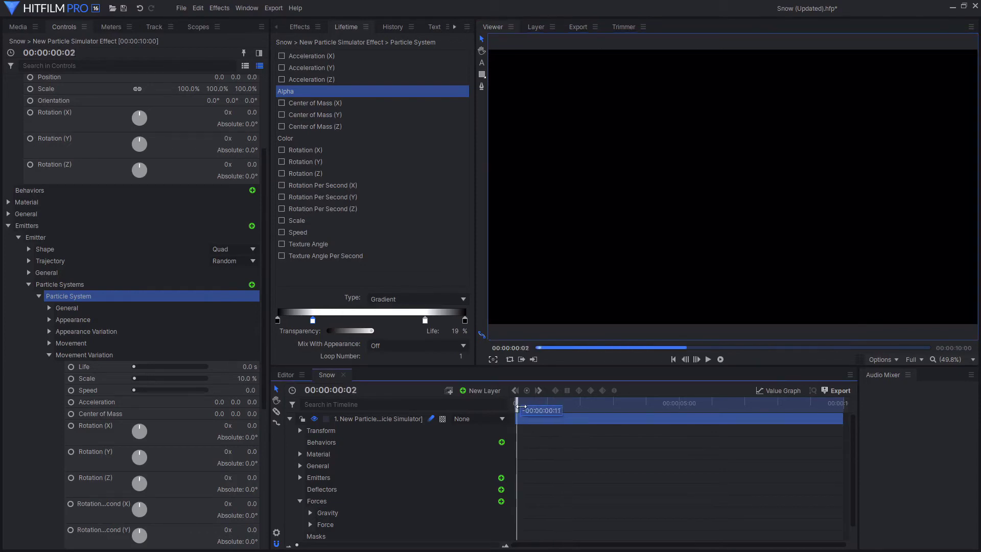
left_click_drag(520, 406, 606, 410)
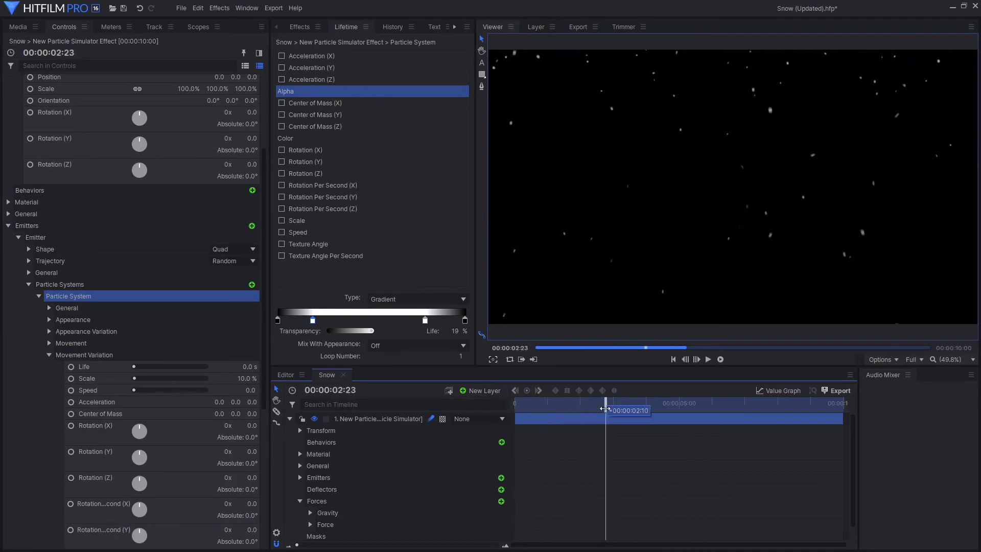
left_click(8, 215)
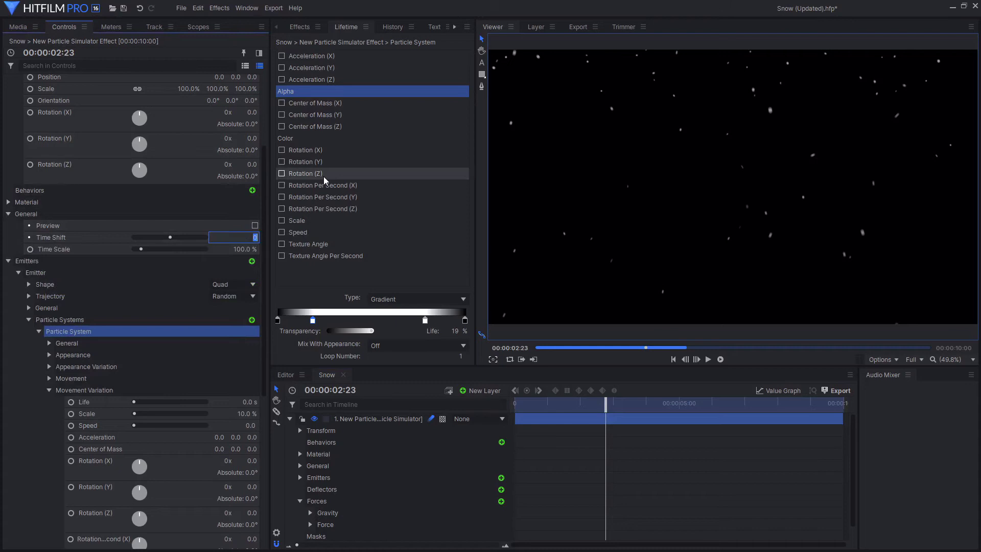
type("-5")
key("Return")
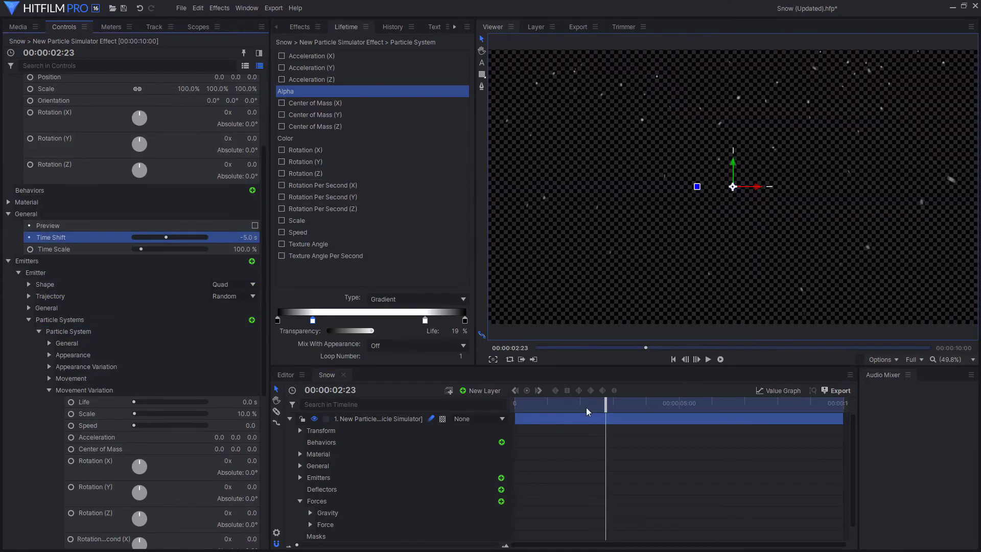
Change the Time Shift to -6 s and play the snow from the start.
left_click_drag(589, 409, 485, 410)
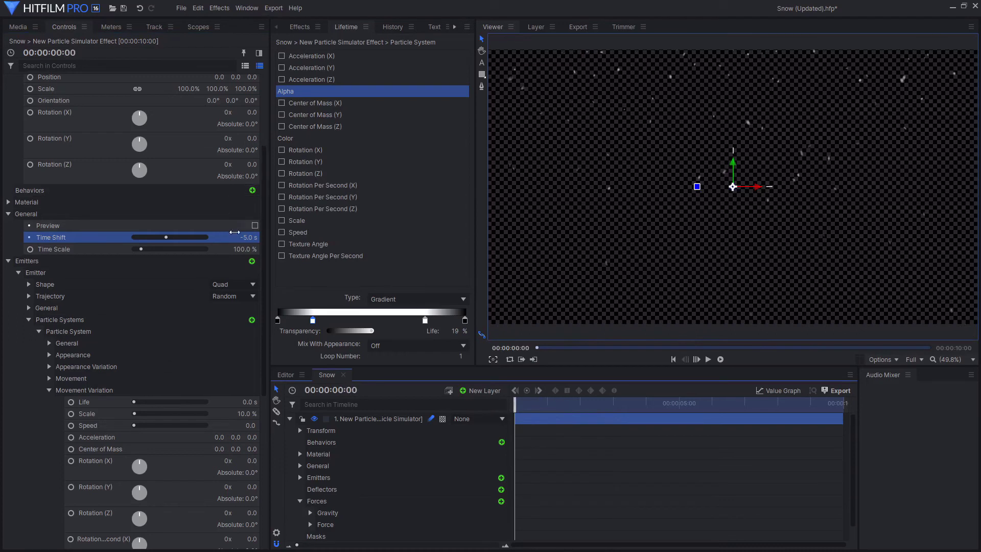
key("Return")
type("-")
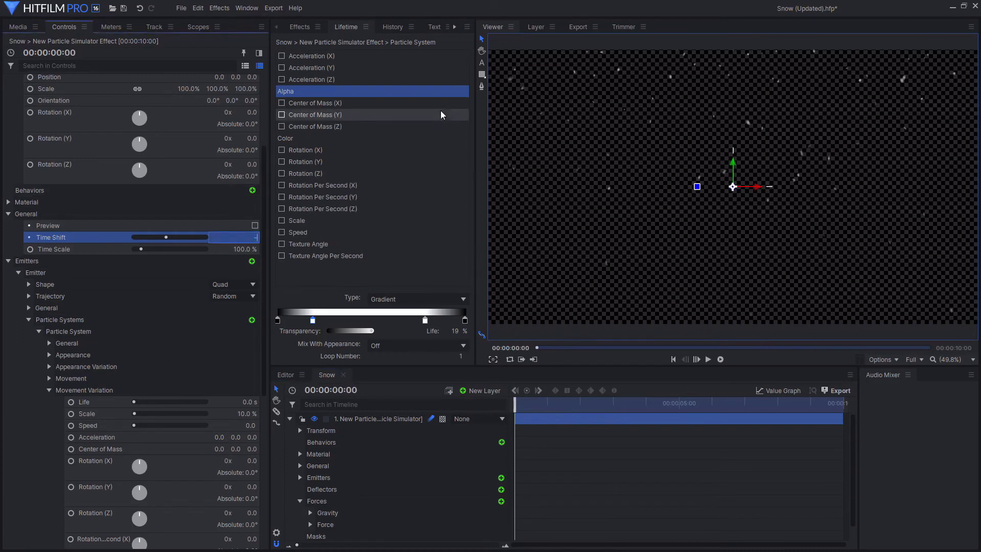
type("6.0 s")
key("Return")
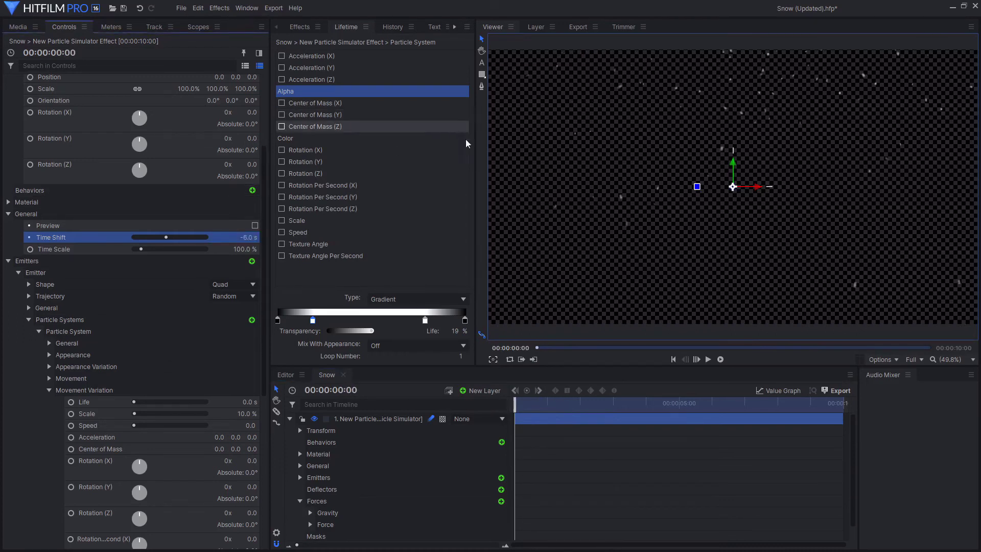
left_click(708, 360)
left_click(674, 359)
left_click(704, 360)
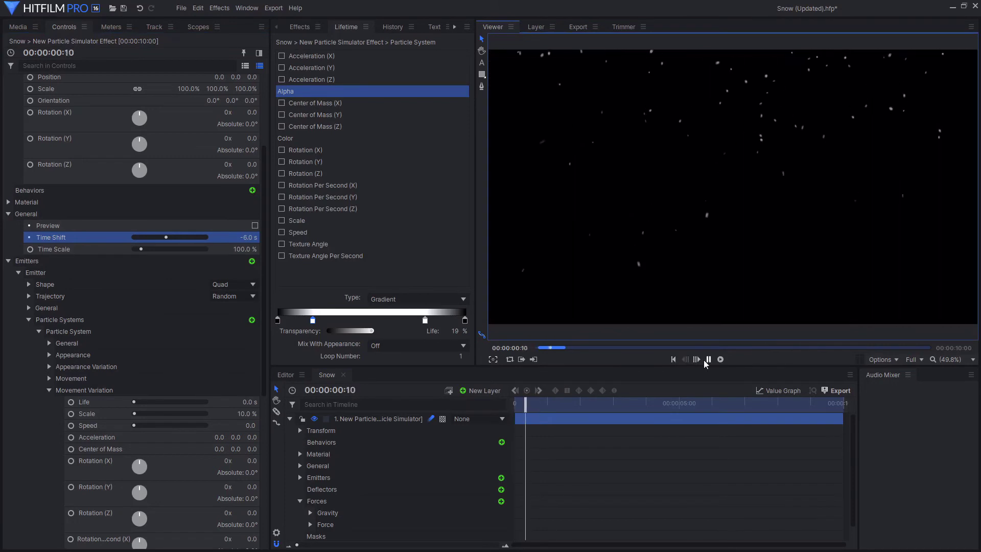
left_click(705, 359)
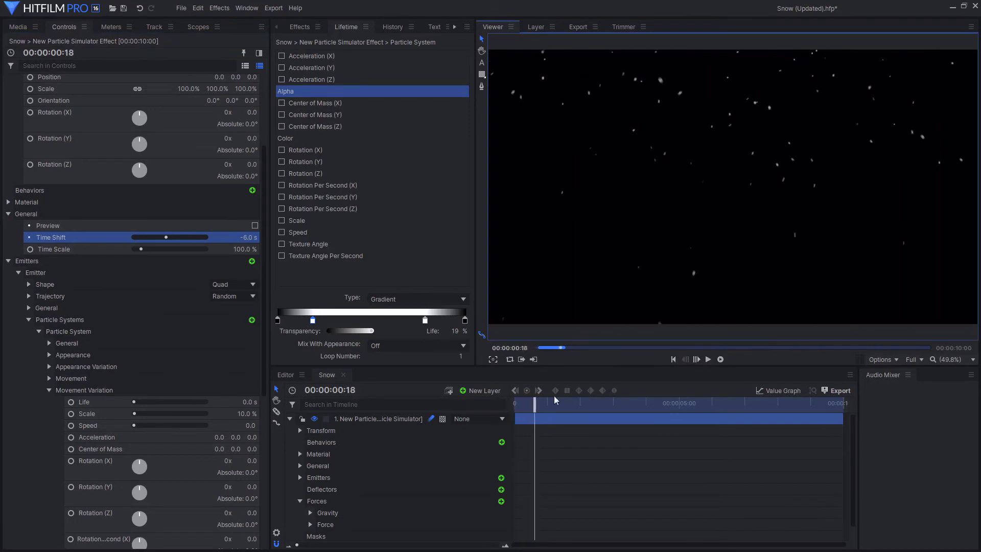
Collapse Movement Variation, expand Particle System > General, and test 100 particles per second.
left_click(48, 391)
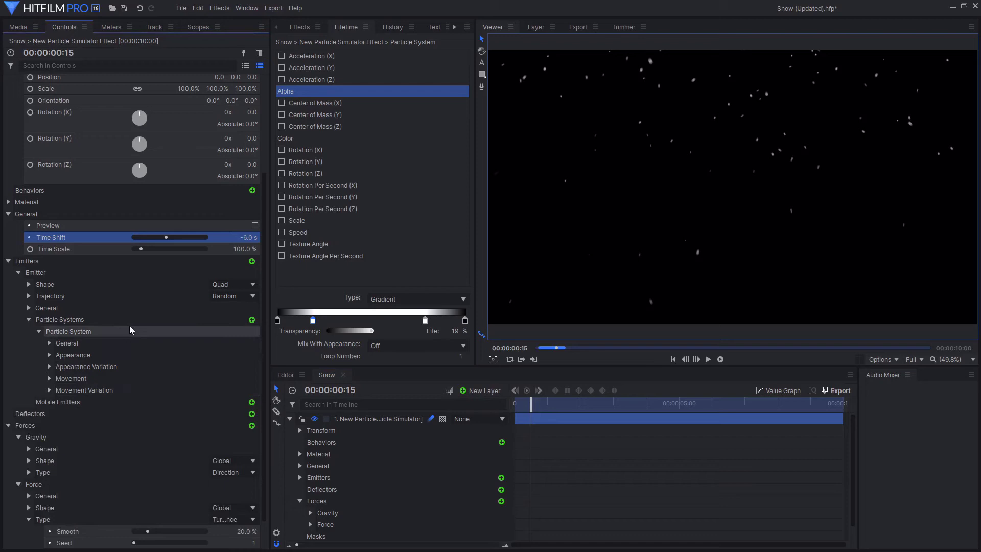
scroll(112, 407, "down", 1)
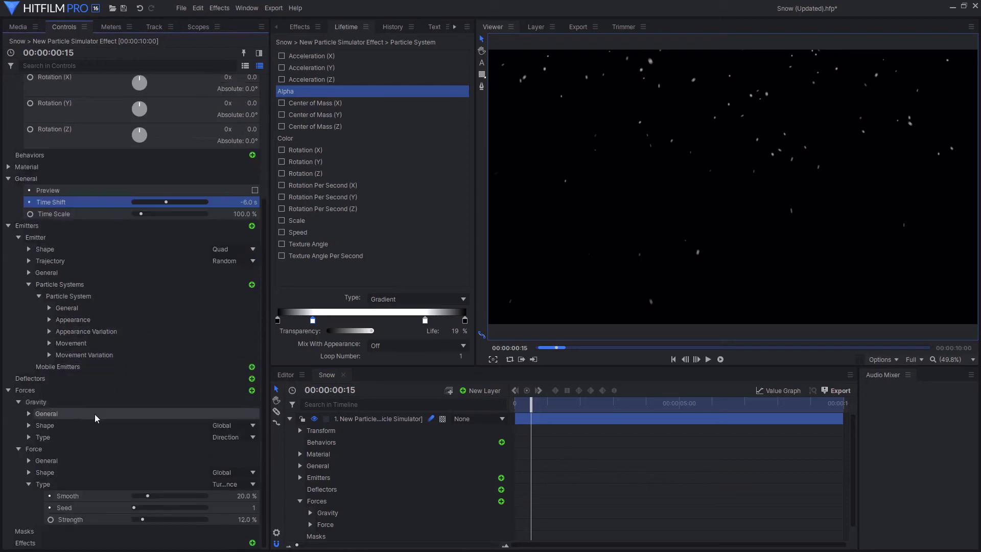
left_click(64, 308)
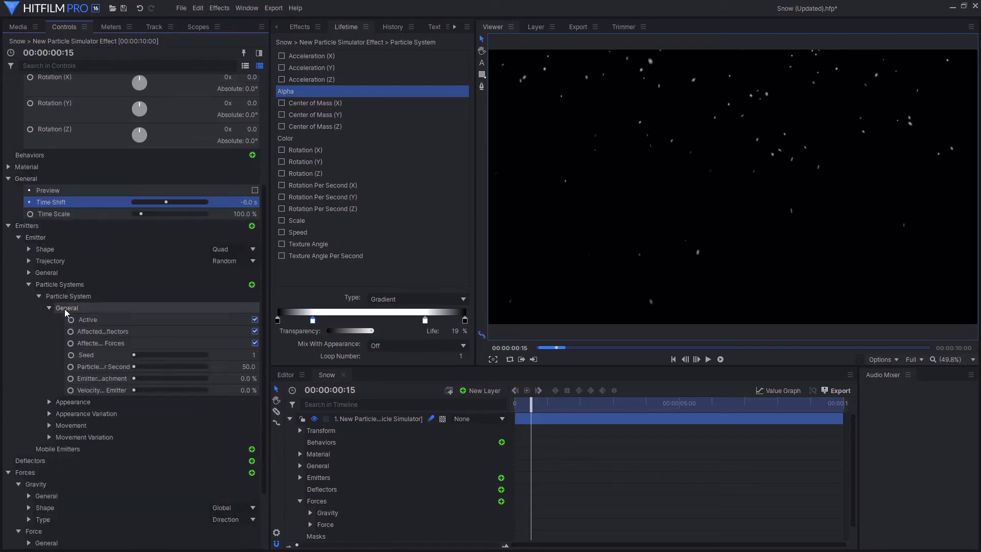
left_click(108, 366)
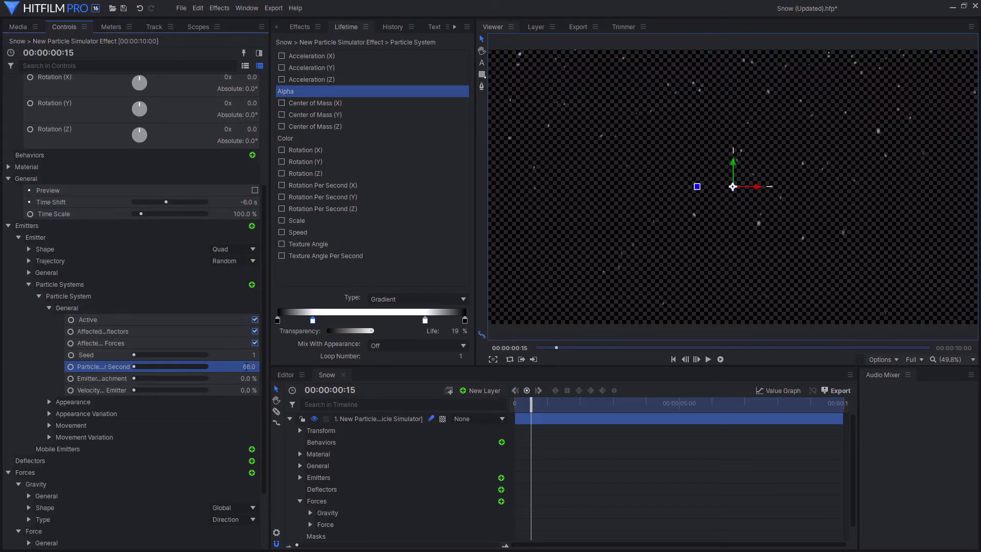
left_click(246, 367)
type("100")
key("Return")
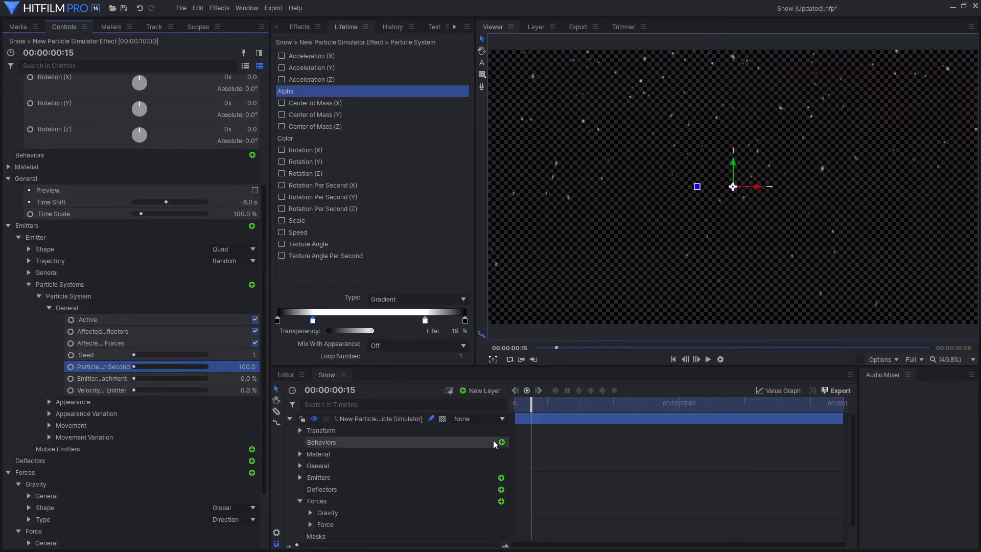
left_click_drag(531, 404, 550, 404)
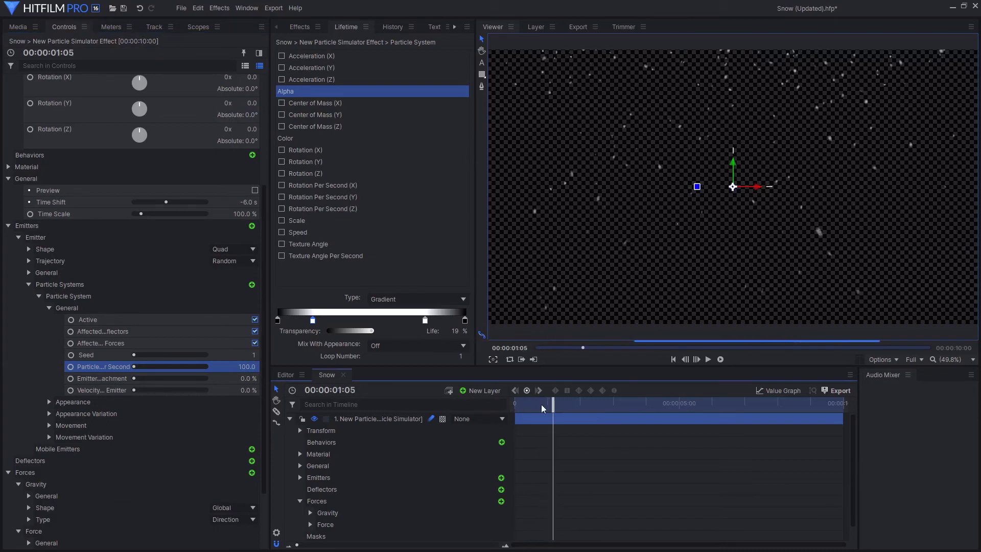
Try Particles per Second at 50 and then 10, previewing the sparser snow.
left_click(246, 367)
type("50")
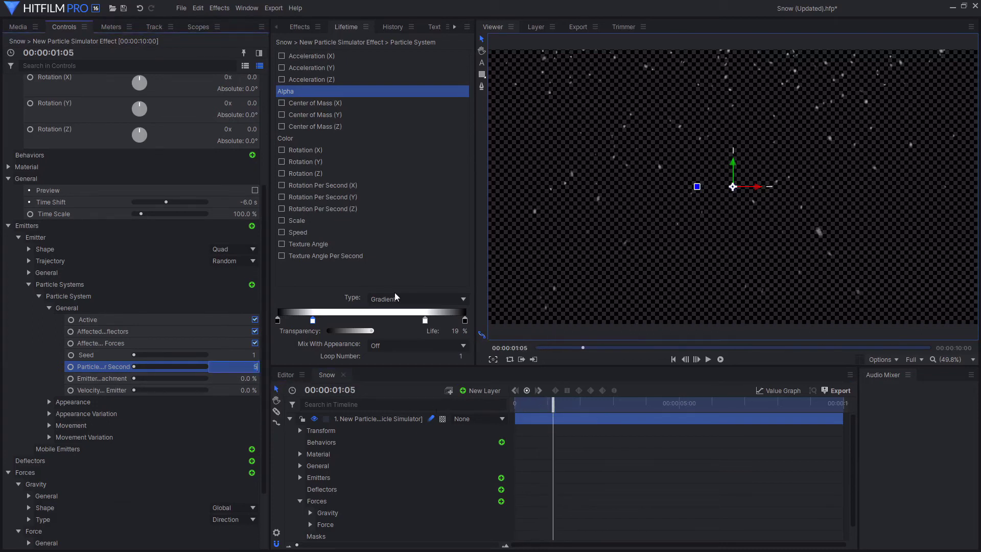
key("Return")
key("Return")
type("10")
key("Return")
key("space")
Settle Particles per Second at 50 and review the snow around two seconds in.
key("Return")
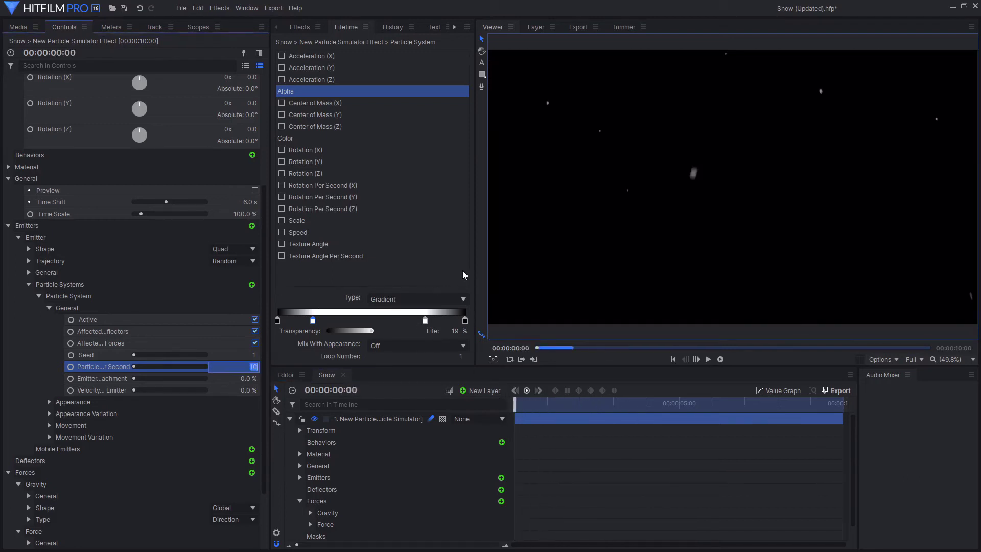
type("50")
key("Return")
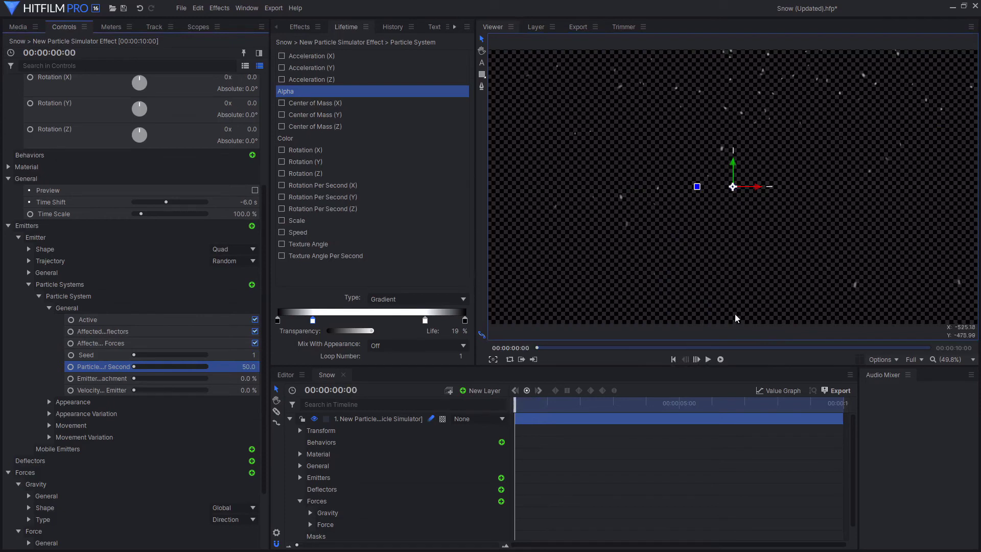
left_click_drag(526, 405, 589, 405)
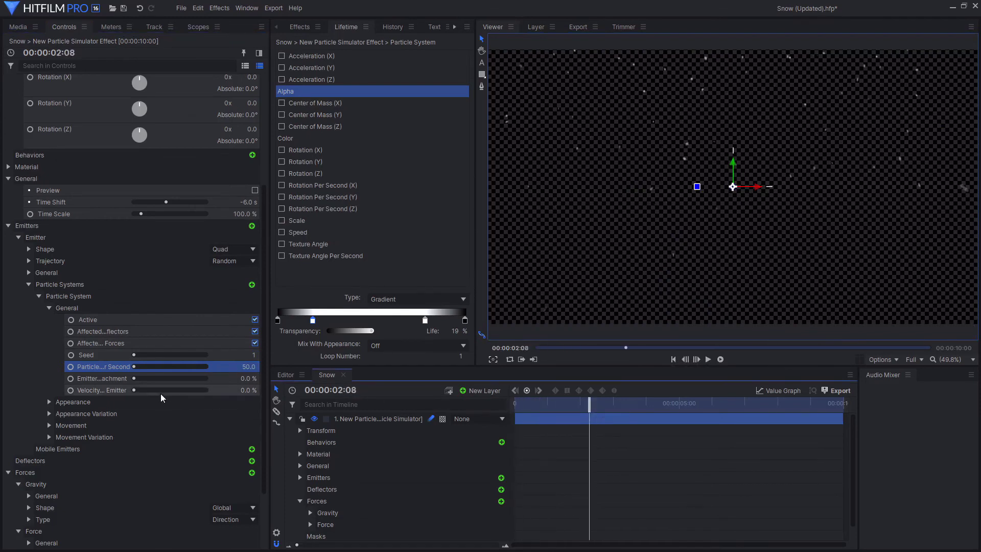
scroll(115, 409, "down", 3)
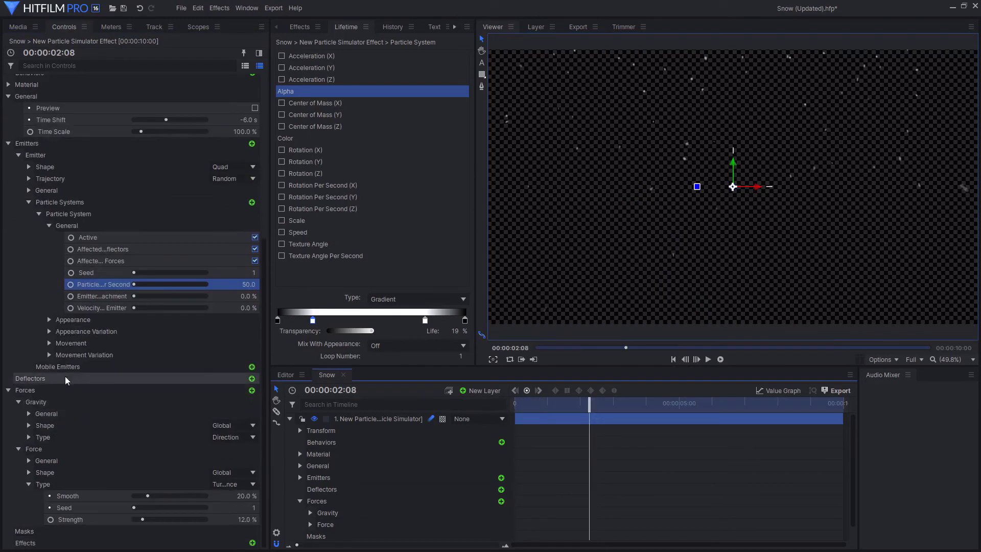
Keep Movement Scale at 10%, undoing a test with larger particles.
left_click(49, 343)
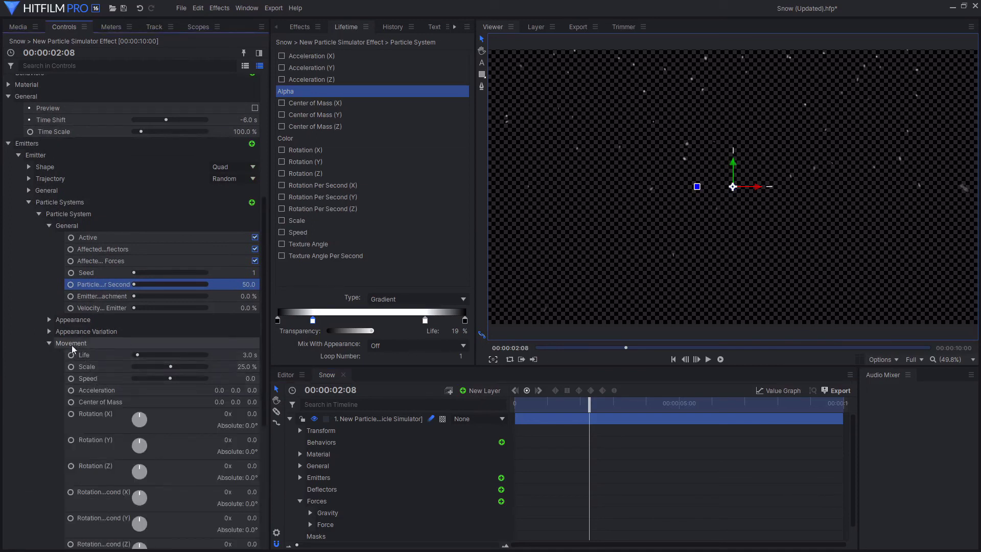
left_click(245, 367)
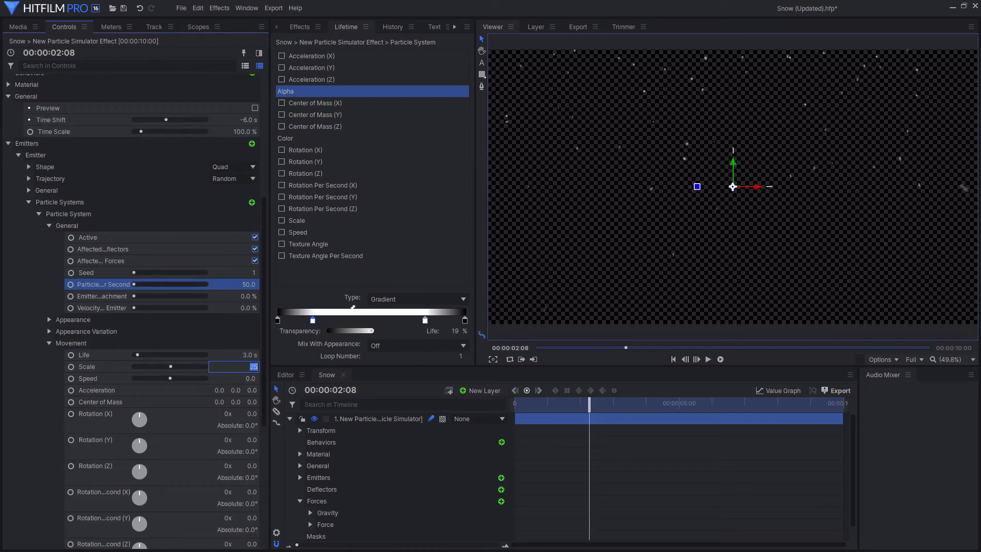
key("Return")
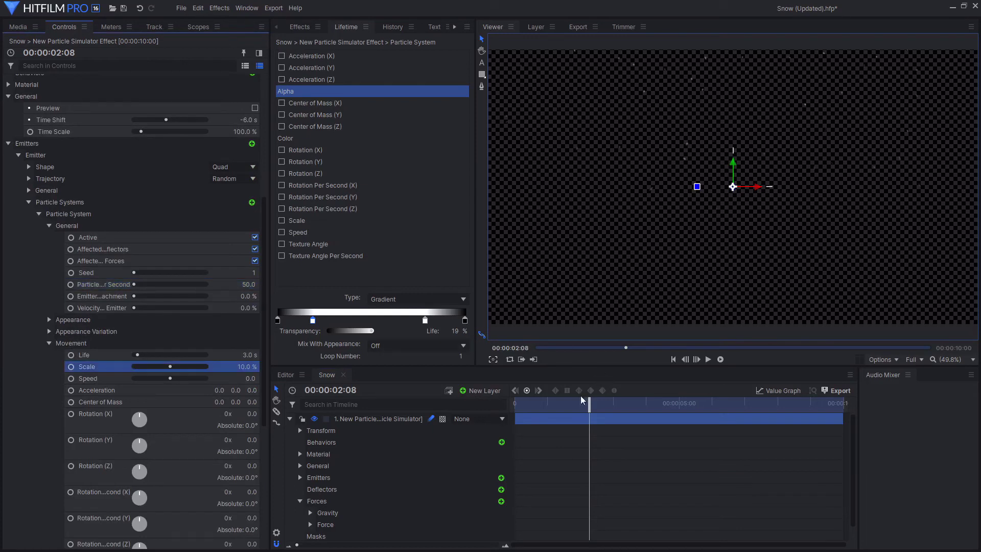
left_click_drag(583, 400, 677, 398)
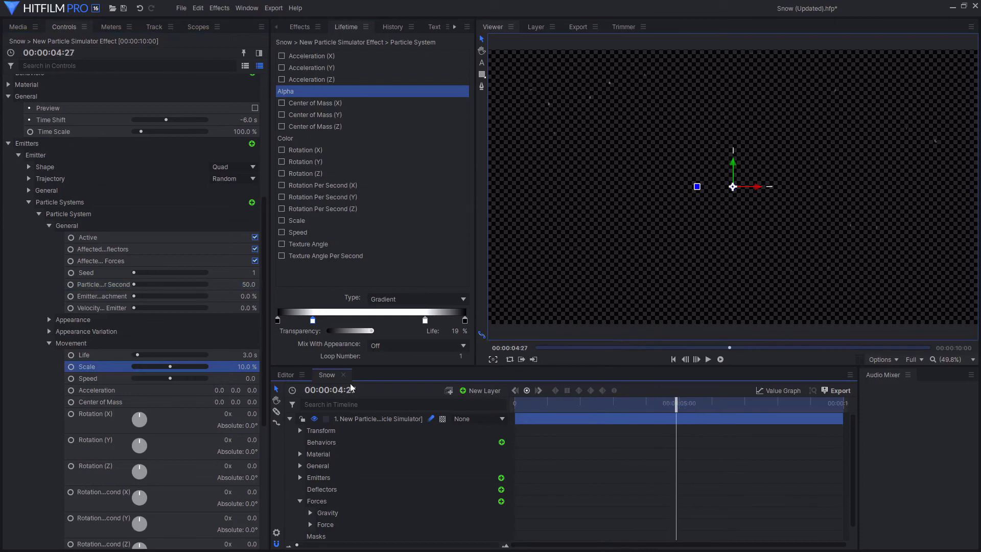
left_click_drag(253, 367, 302, 367)
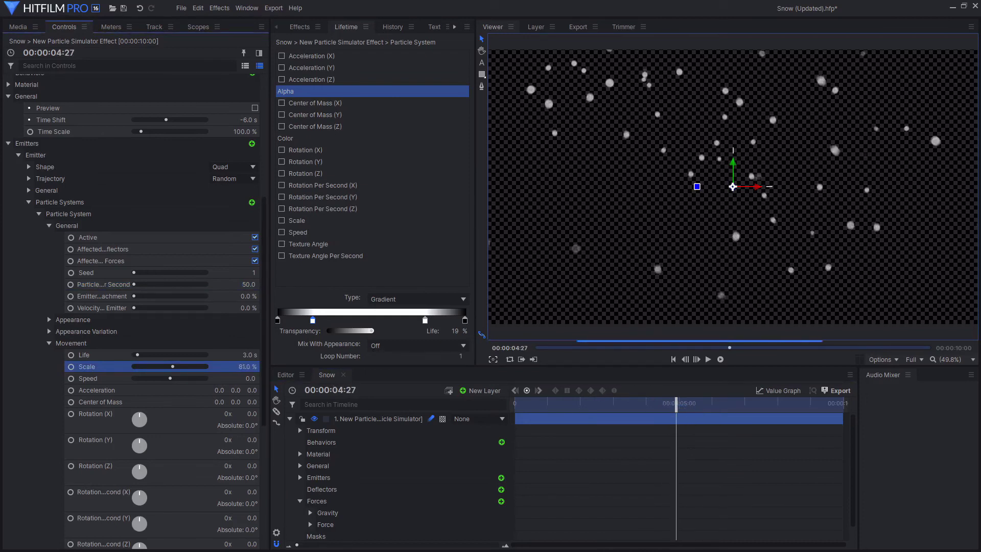
key("ctrl+z")
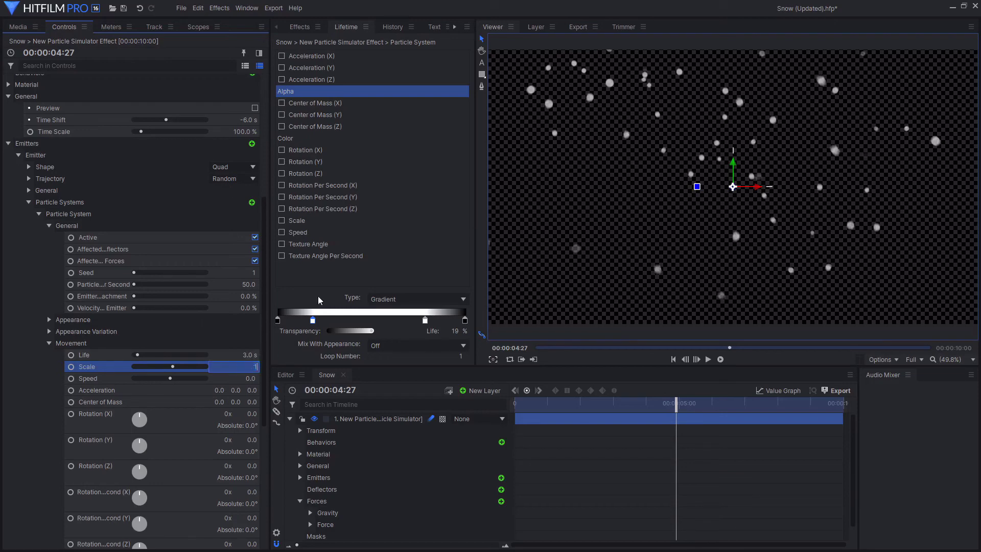
Collapse Movement and set the Movement Variation Scale to 25%.
left_click(49, 344)
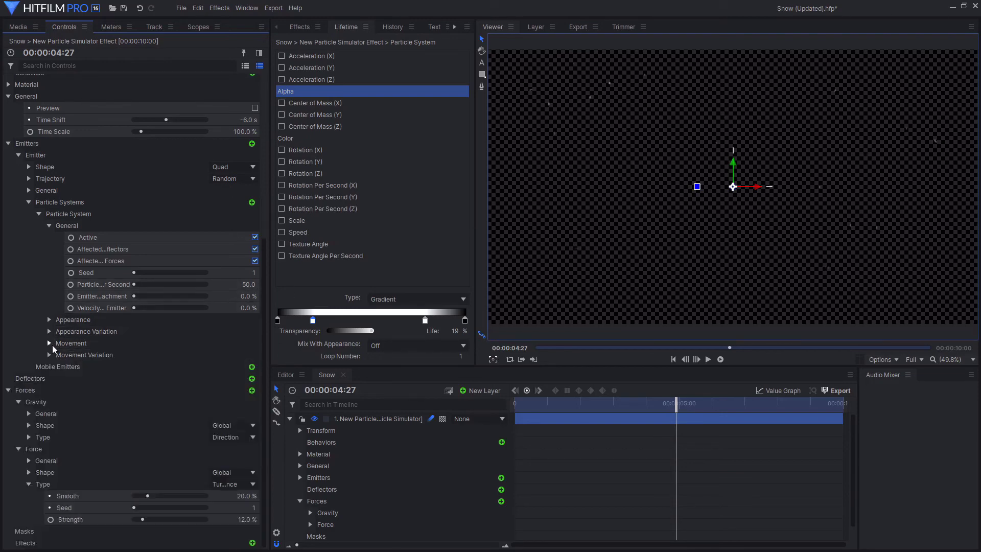
left_click(45, 356)
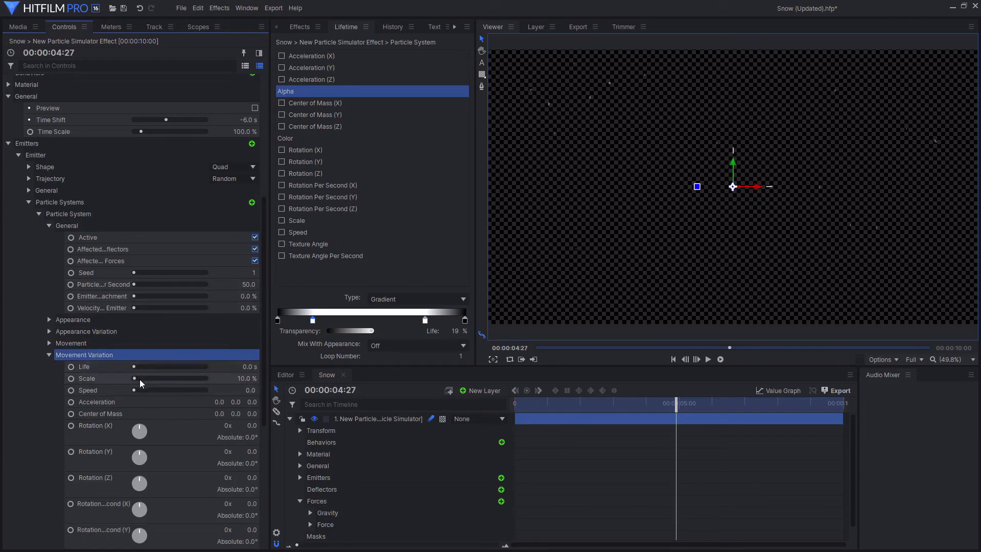
left_click(139, 379)
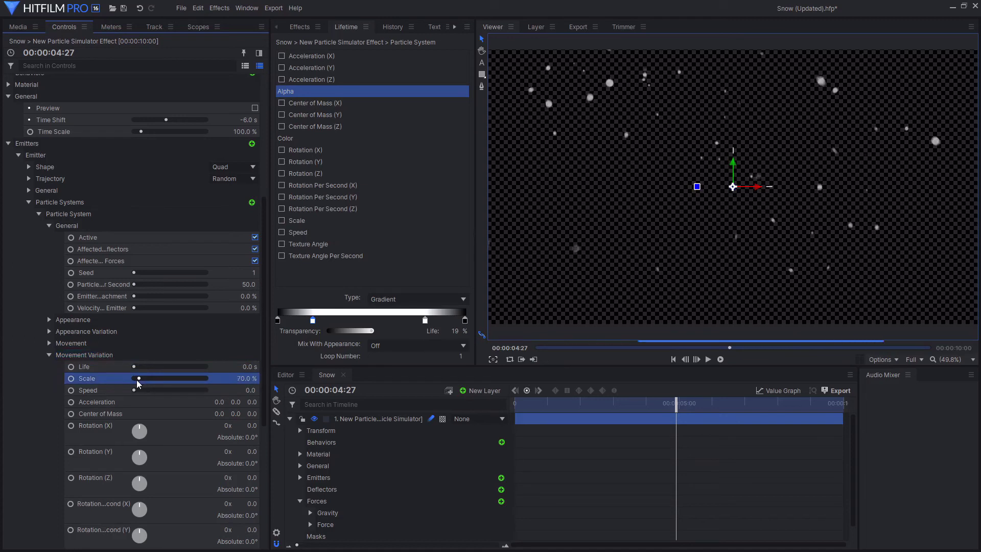
left_click_drag(140, 384, 138, 383)
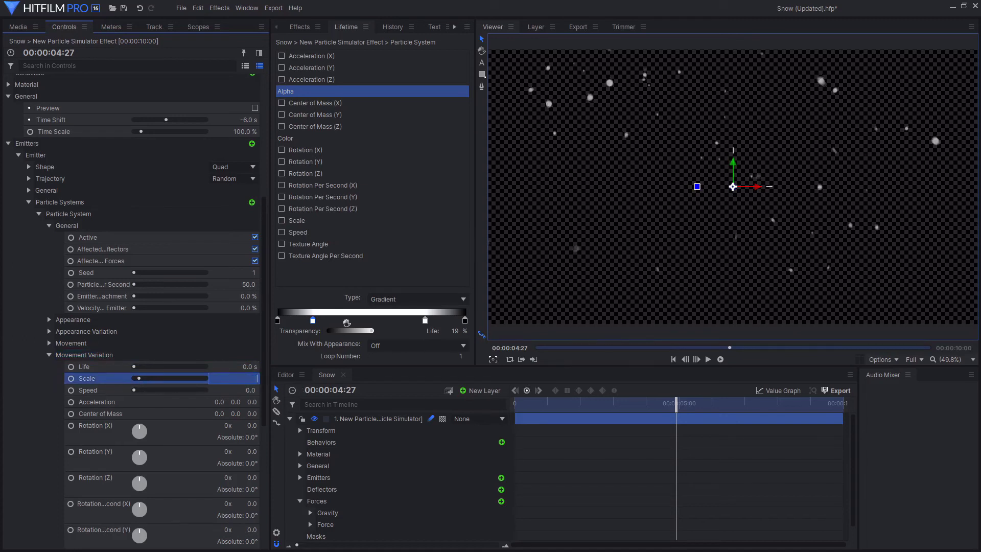
type("25")
key("Return")
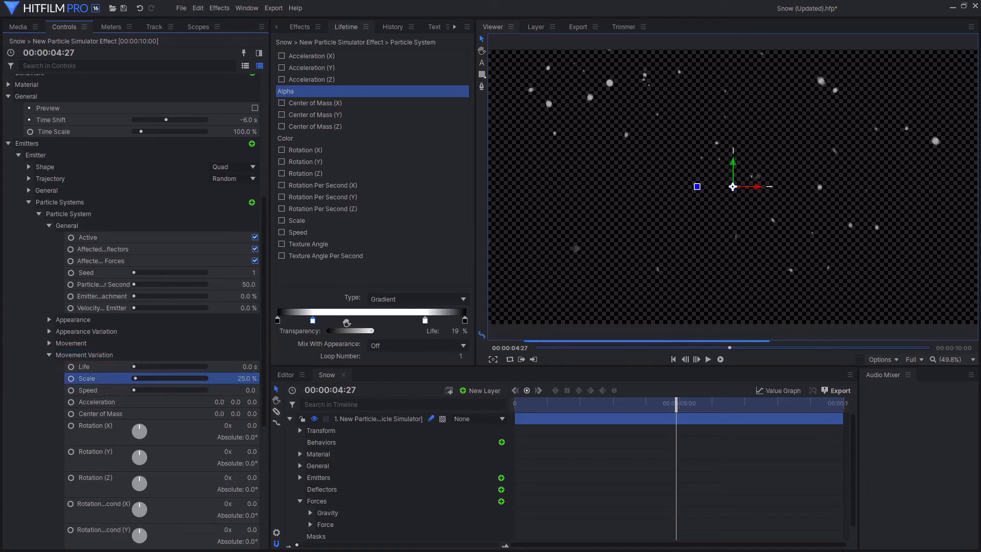
Collapse Movement Variation and expand the Appearance settings to view Texture Source.
left_click(50, 355)
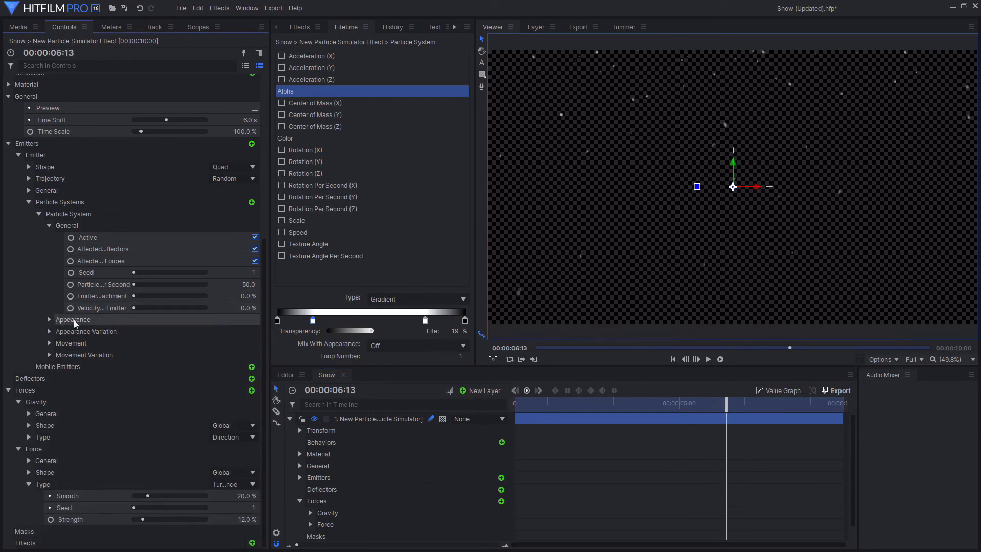
left_click(55, 322)
left_click(53, 319)
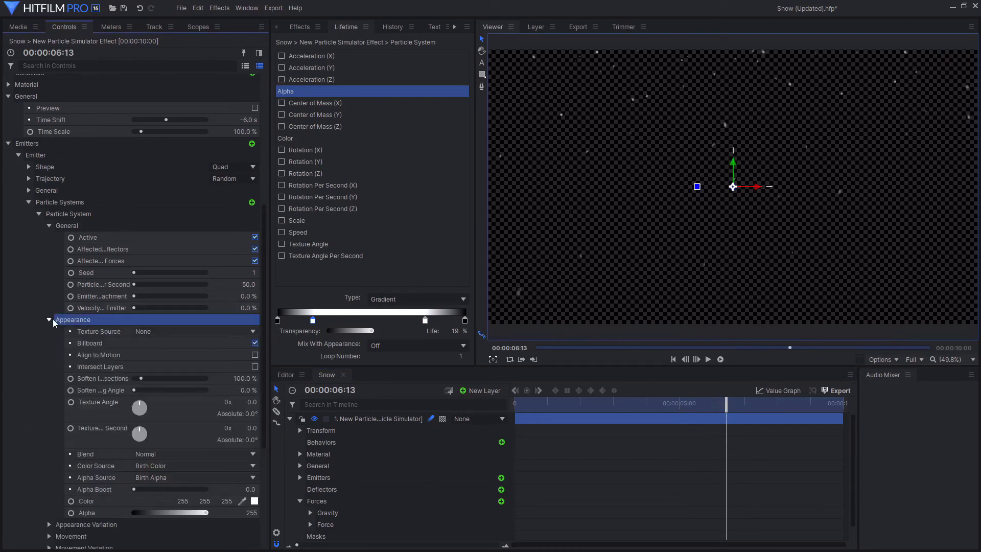
left_click(122, 330)
left_click(161, 330)
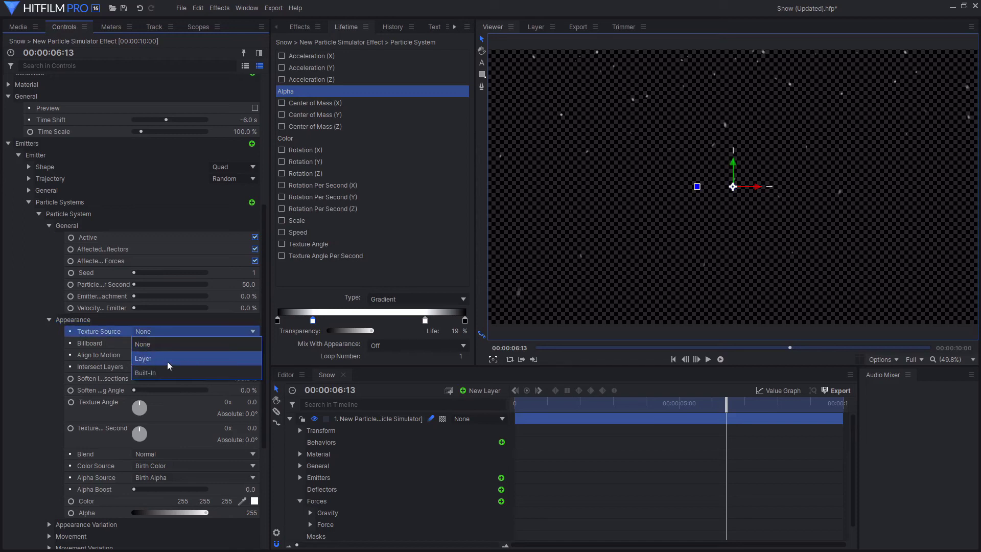
left_click(123, 355)
Try Layer as the particle Texture Source.
left_click(153, 330)
left_click(152, 352)
left_click(151, 354)
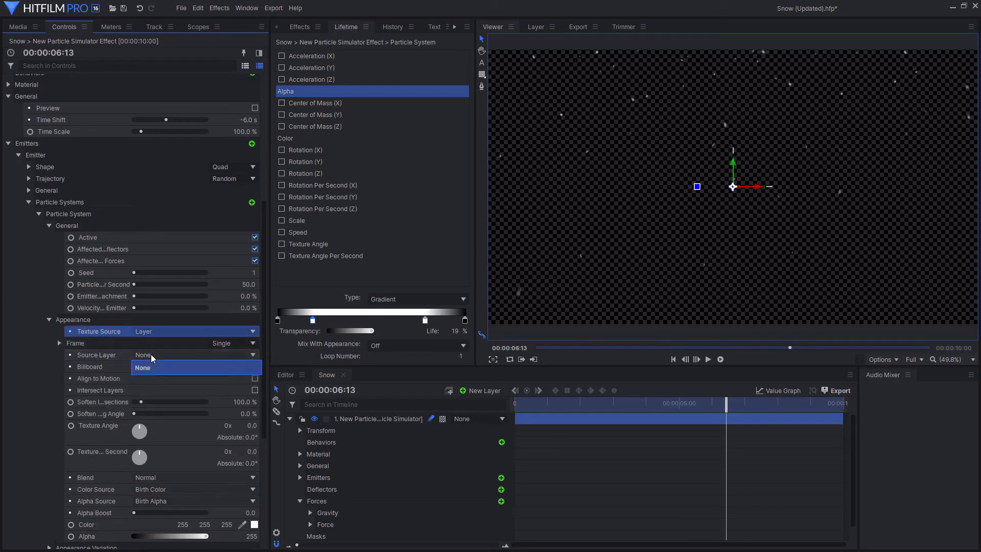
left_click(179, 330)
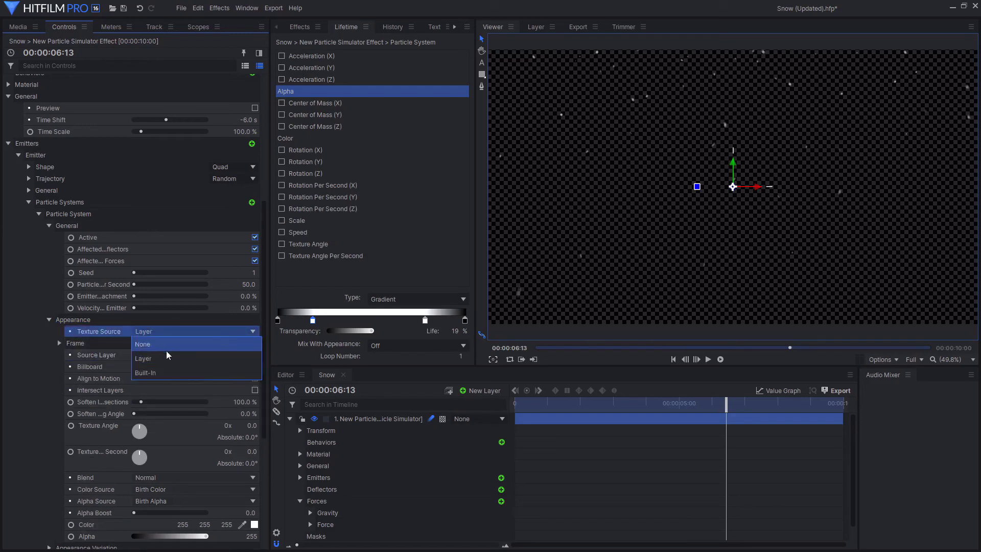
Try a Built-In texture source with the Snow Flakes (Light) texture.
left_click(164, 369)
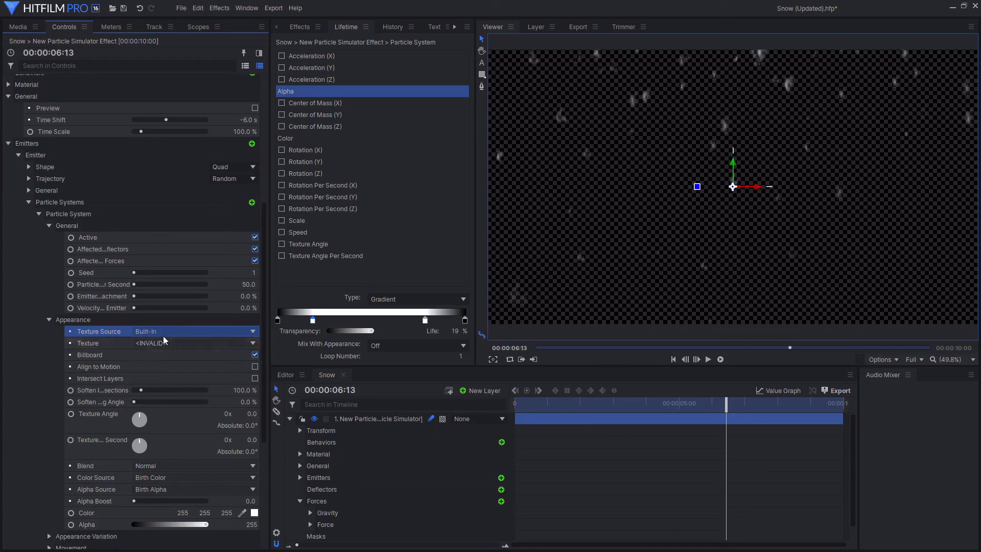
left_click(162, 343)
scroll(180, 283, "down", 8)
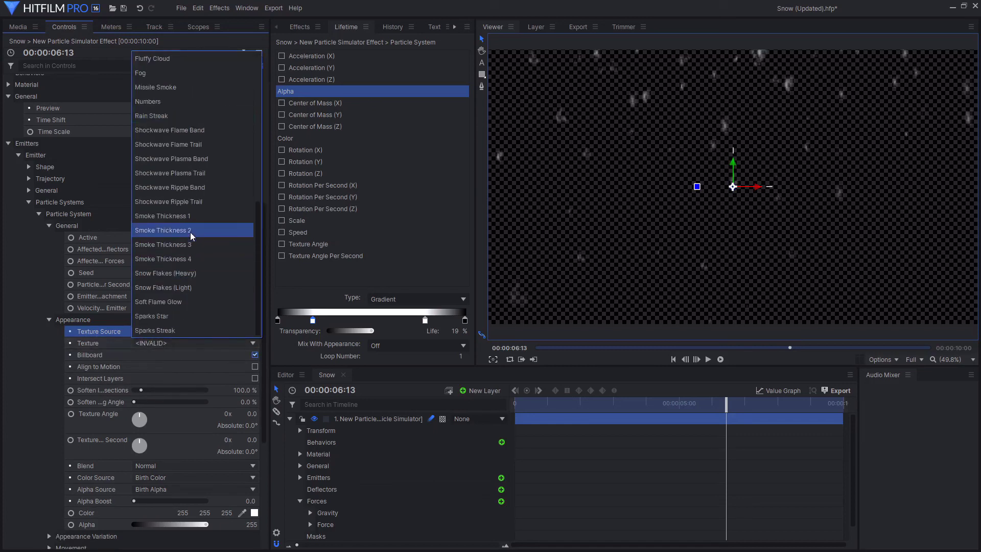
left_click(188, 287)
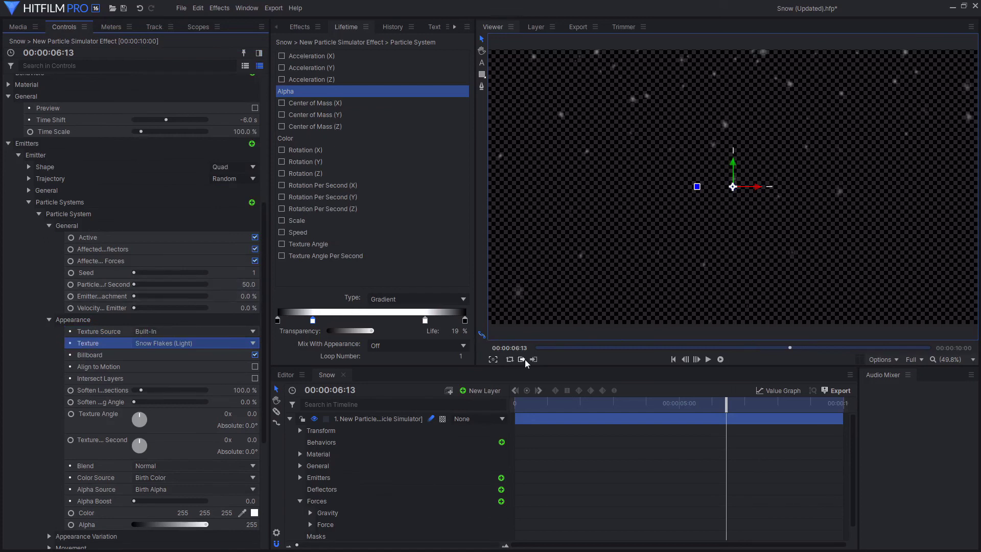
left_click(203, 343)
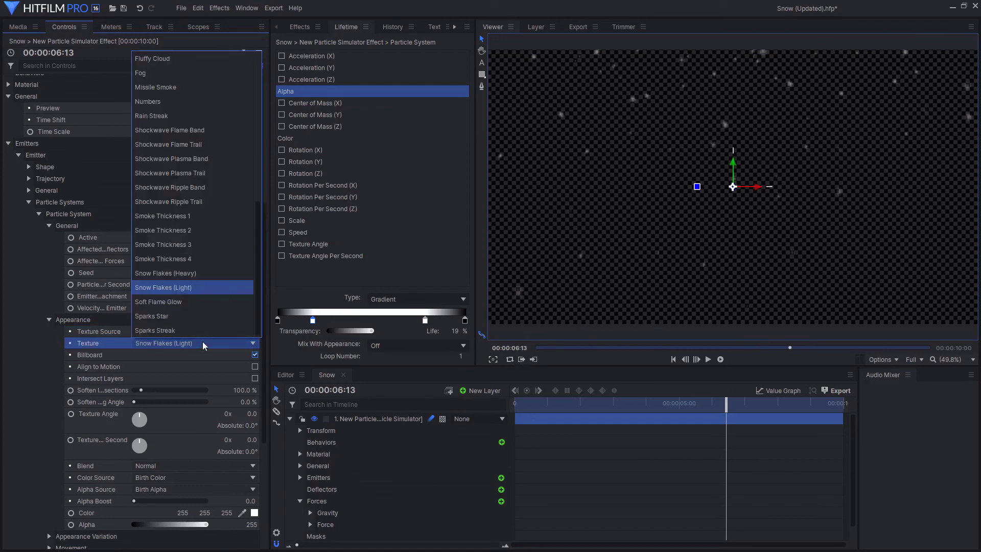
scroll(207, 215, "up", 5)
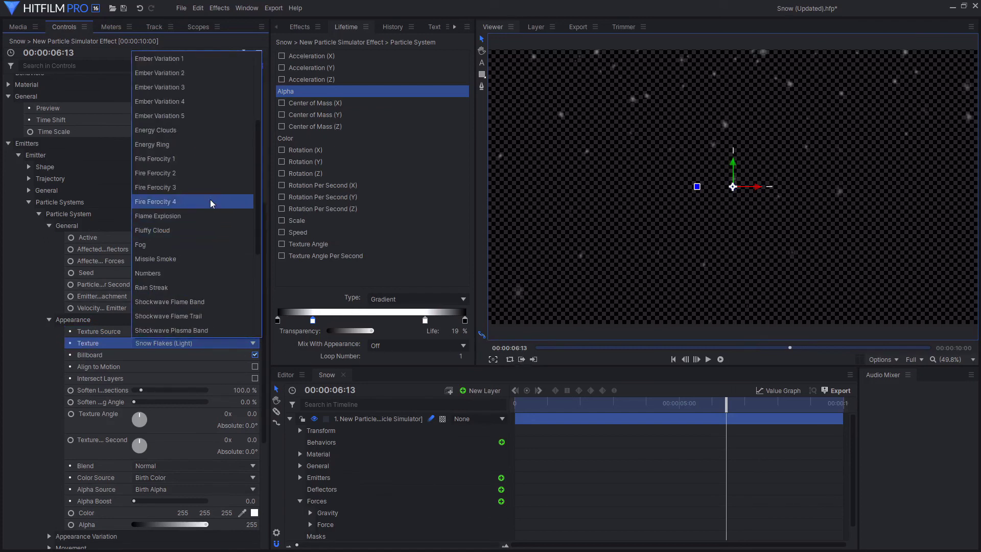
left_click(102, 326)
left_click(157, 327)
Set the Texture Source back to None and scrub to preview the falling snow.
left_click(158, 345)
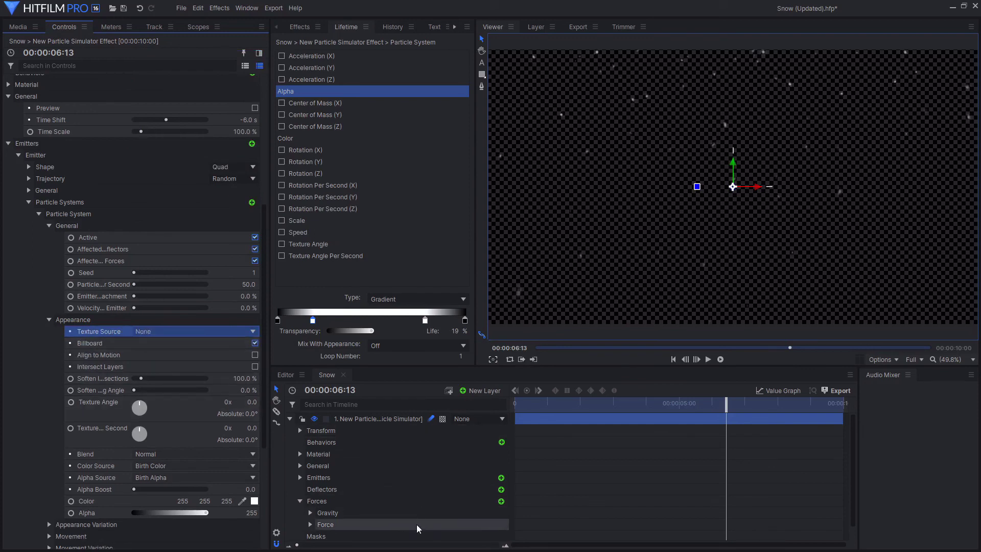
left_click(567, 404)
left_click_drag(566, 405, 637, 407)
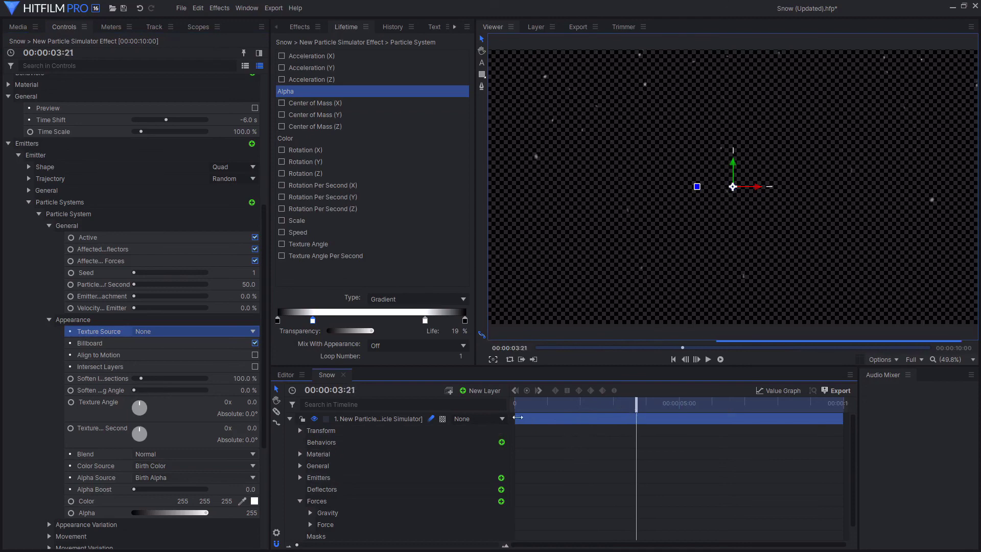
scroll(123, 435, "down", 5)
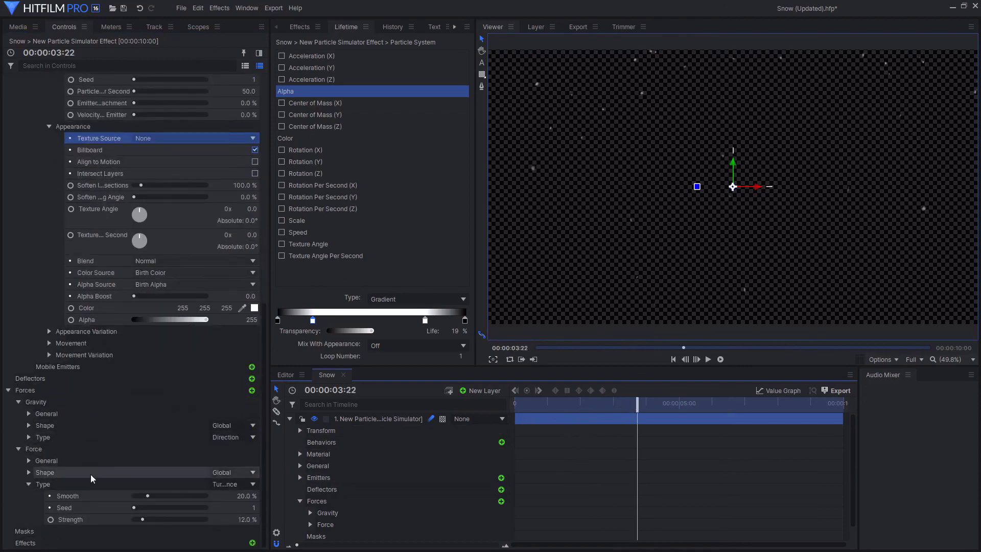
Expand the Gravity direction settings and keep the Force shape at Global.
left_click(29, 437)
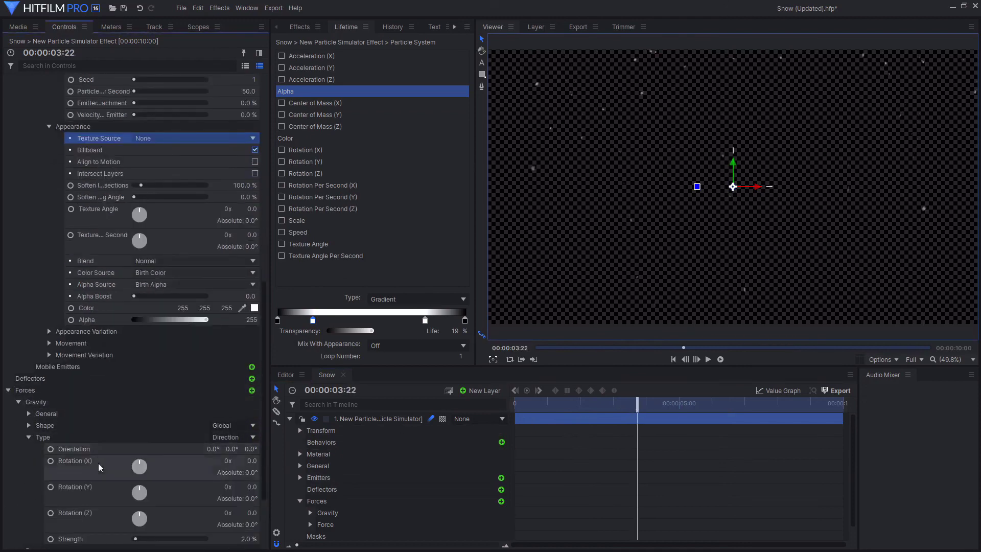
scroll(98, 463, "down", 5)
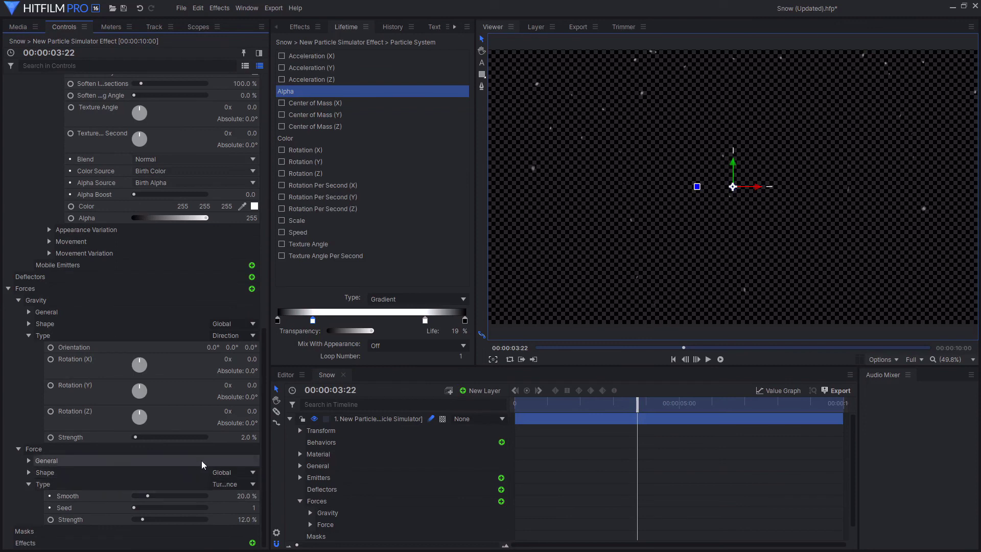
left_click(242, 469)
left_click(143, 472)
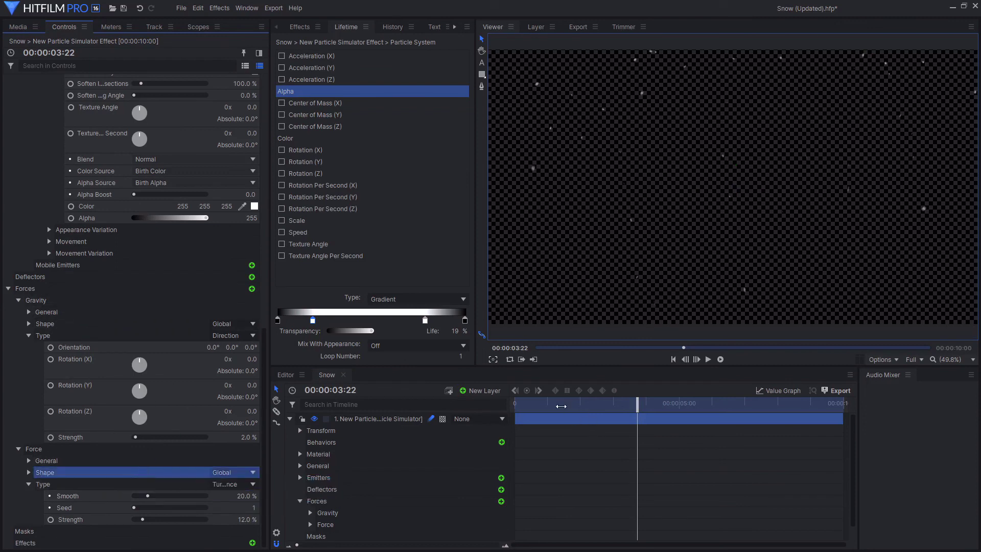
Scrub the playhead forward to review the sparse snow over black.
left_click_drag(561, 406, 679, 404)
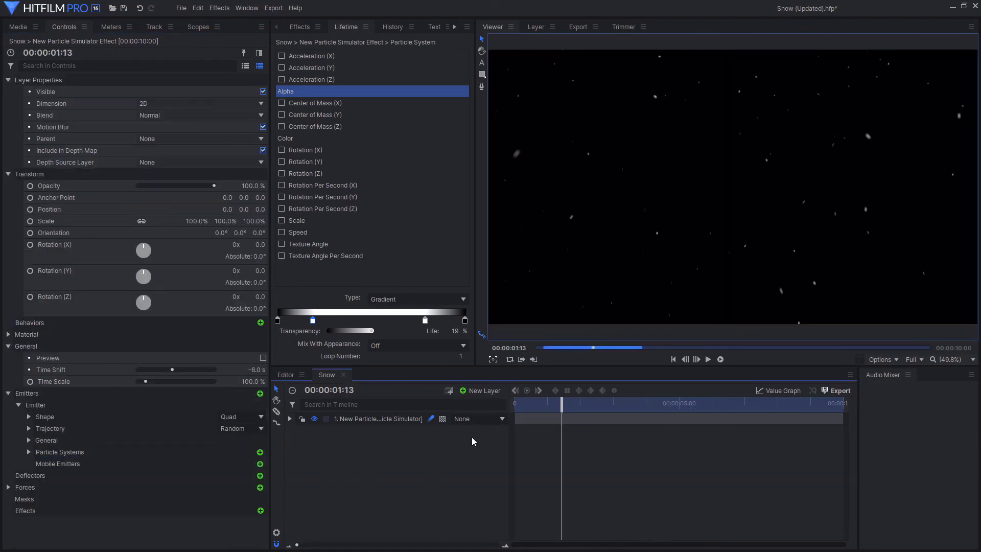